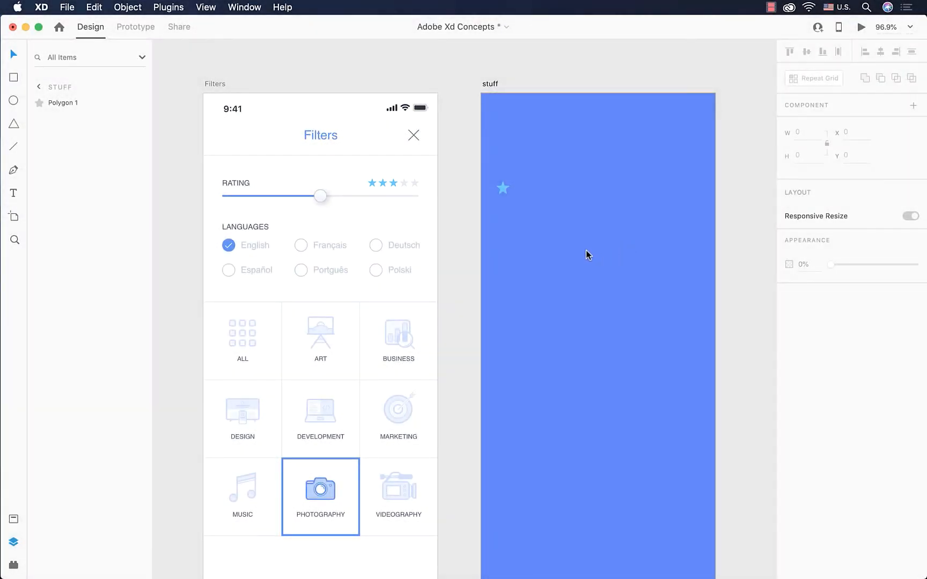
Step: Copy the rating star group from the Filters artboard and paste it into the stuff artboard
scroll(586, 250, "up", 5)
scroll(586, 250, "up", 4)
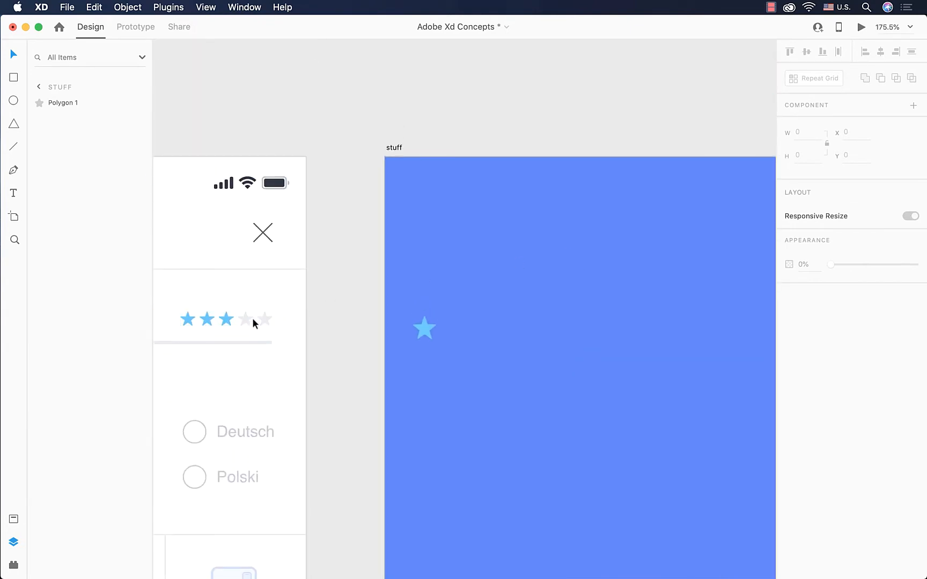
double_click(245, 318)
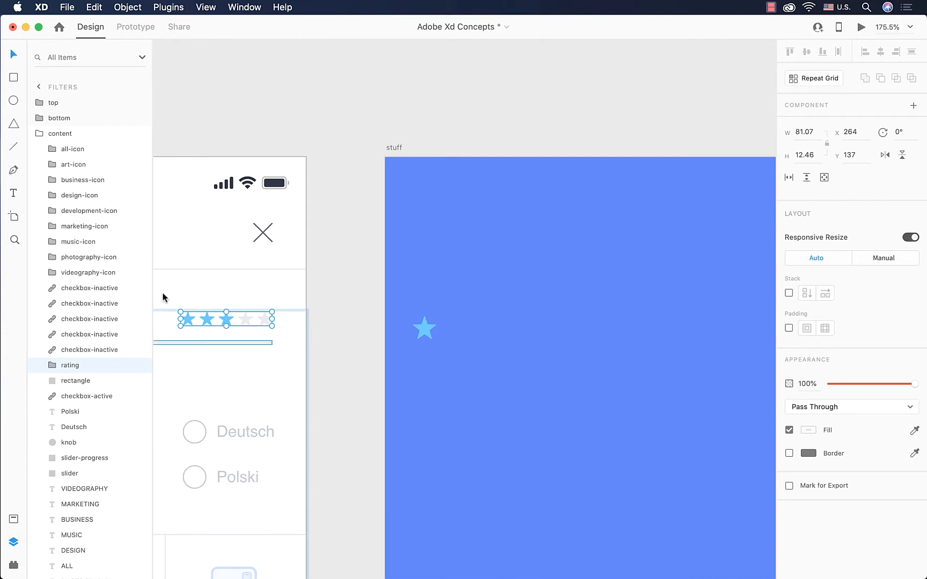
left_click(92, 9)
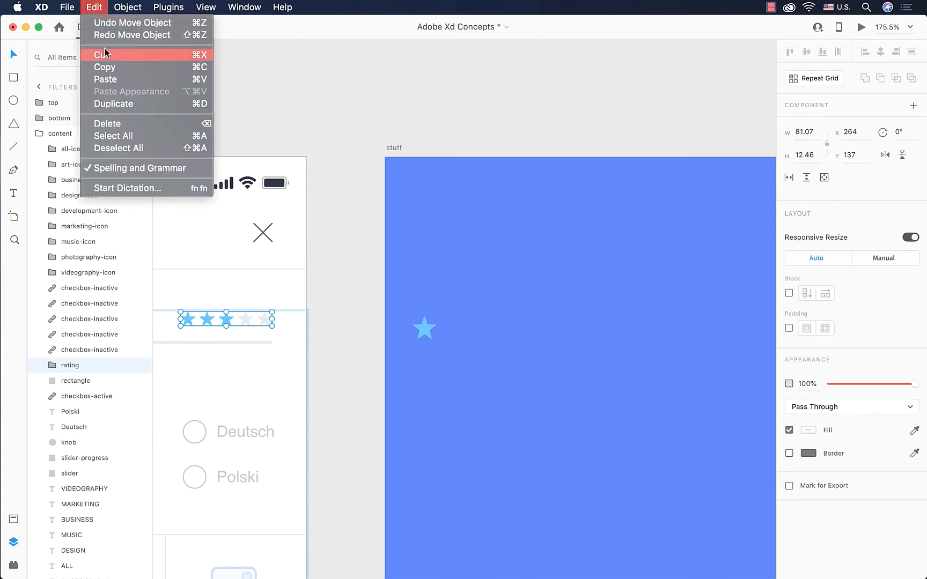
left_click(130, 71)
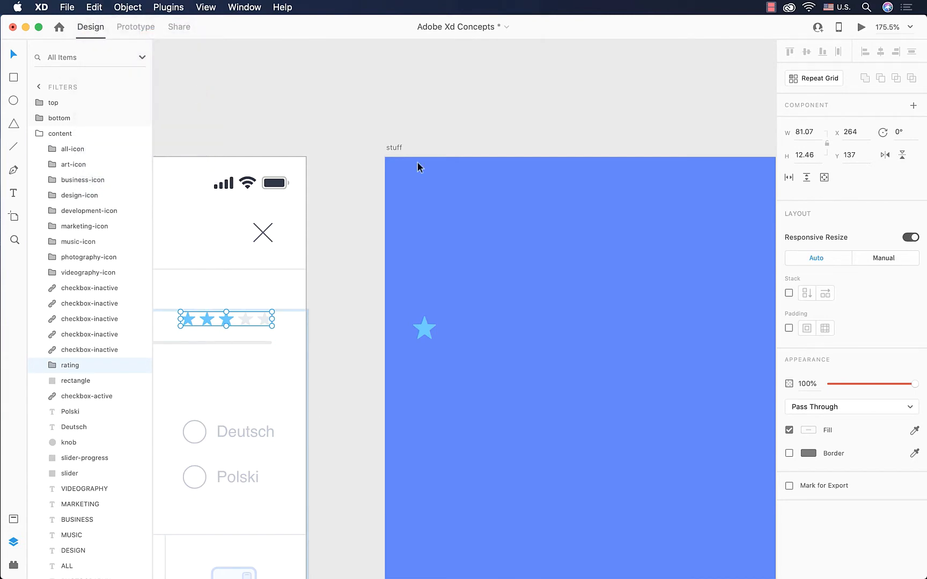
scroll(417, 162, "right", 3)
left_click(320, 139)
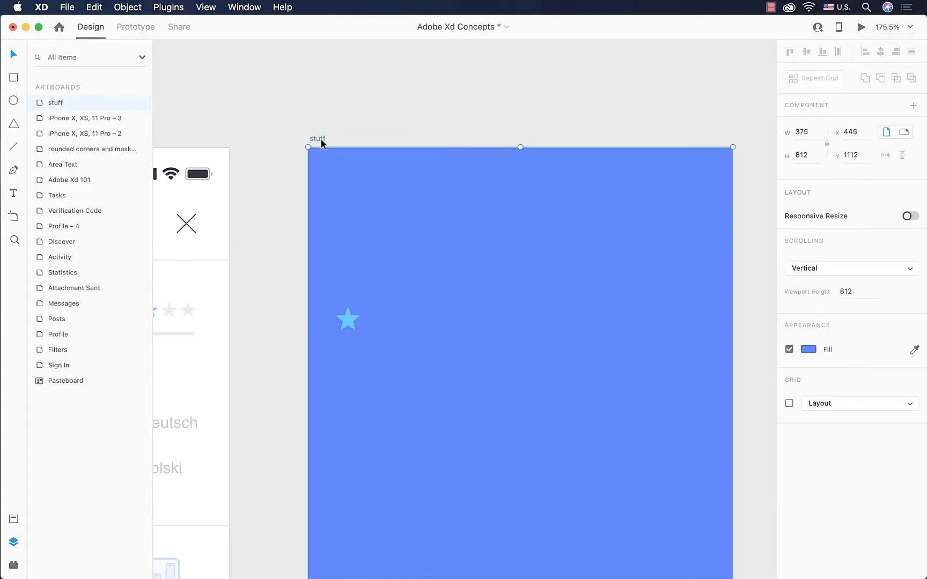
left_click(96, 7)
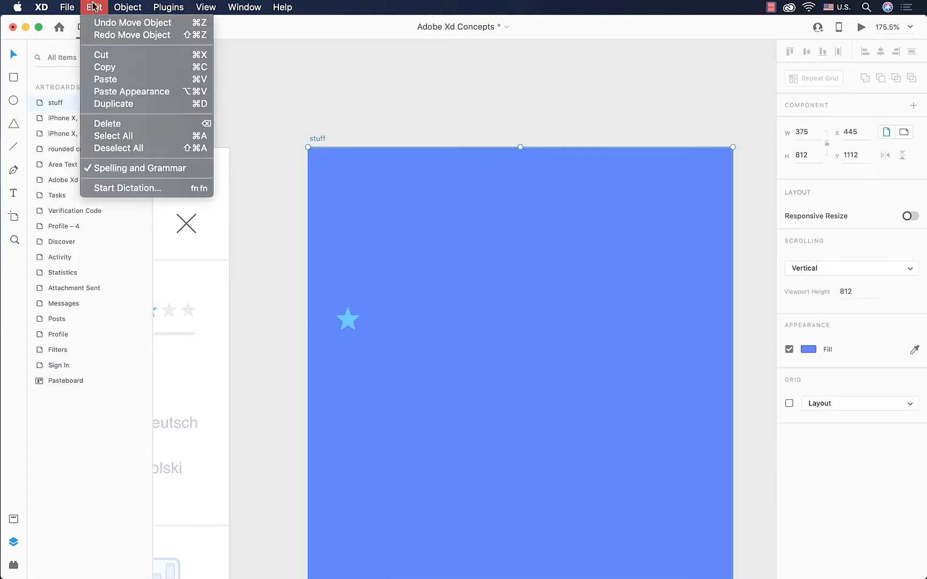
left_click(150, 80)
Step: Move the single star on the stuff artboard to about X 117, Y 198
scroll(480, 230, "down", 3)
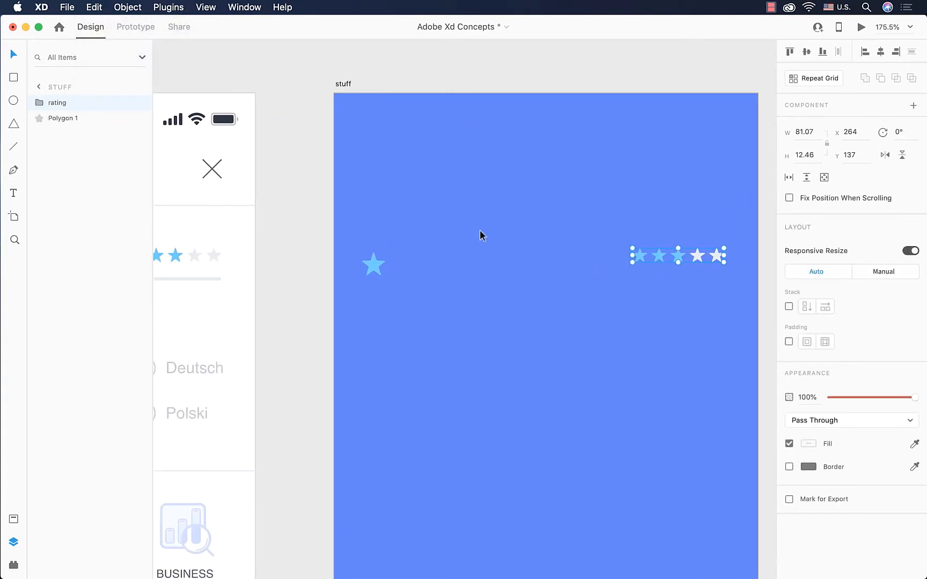
scroll(480, 230, "down", 3)
scroll(480, 229, "down", 2)
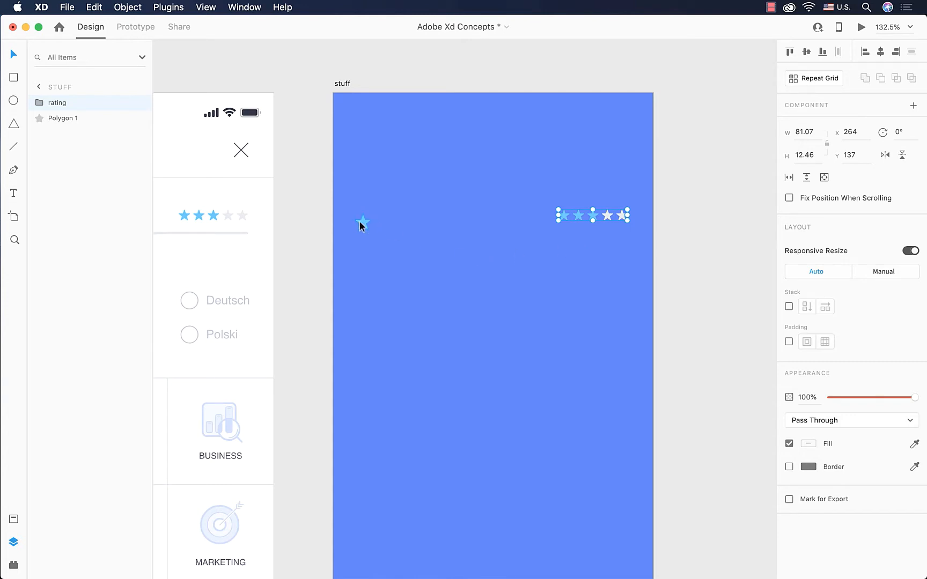
left_click_drag(360, 226, 441, 276)
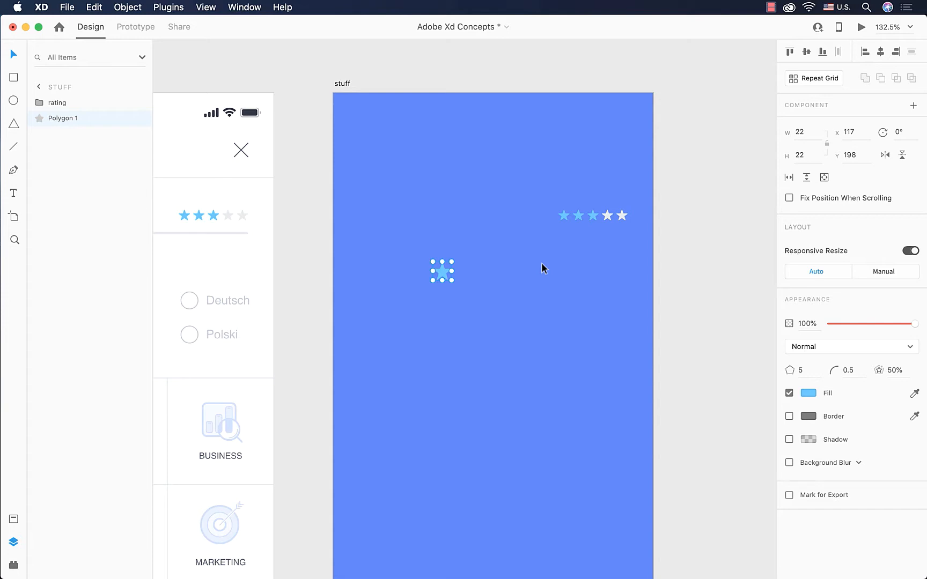
left_click(542, 265)
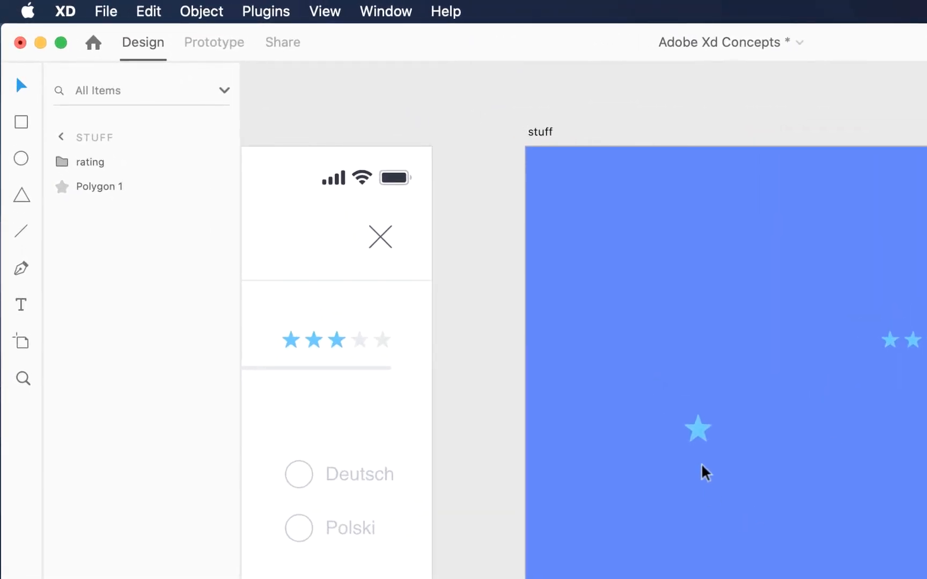
Step: Paste a copy of the single star to the right of the original and move the rating group below both stars in the layer order
left_click(698, 434)
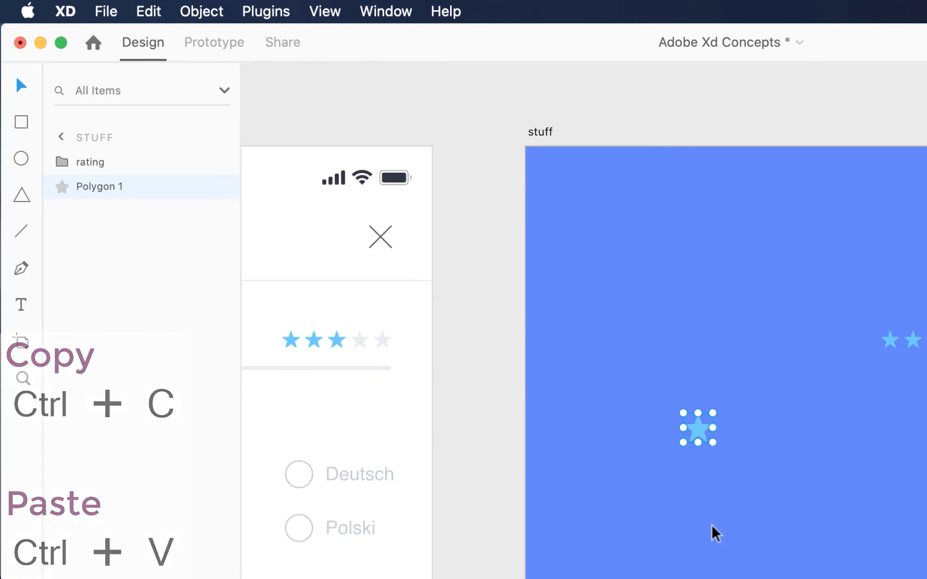
key("ctrl+v")
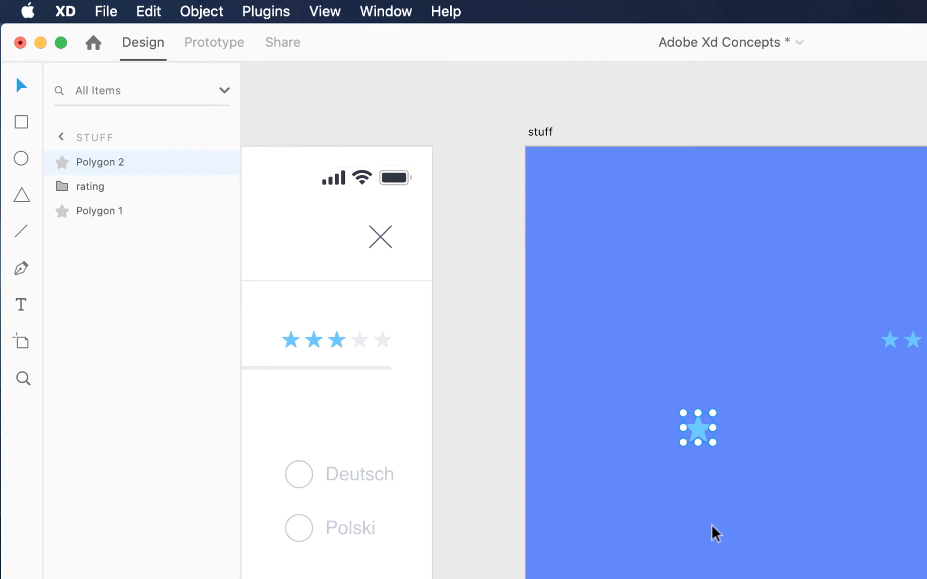
scroll(734, 461, "up", 4)
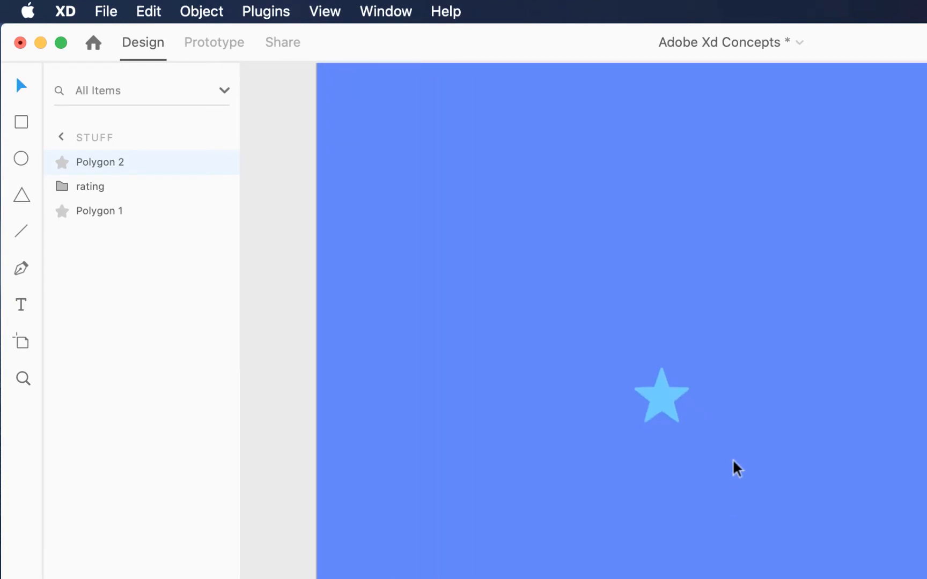
scroll(733, 461, "up", 2)
scroll(733, 460, "right", 2)
scroll(737, 469, "right", 2)
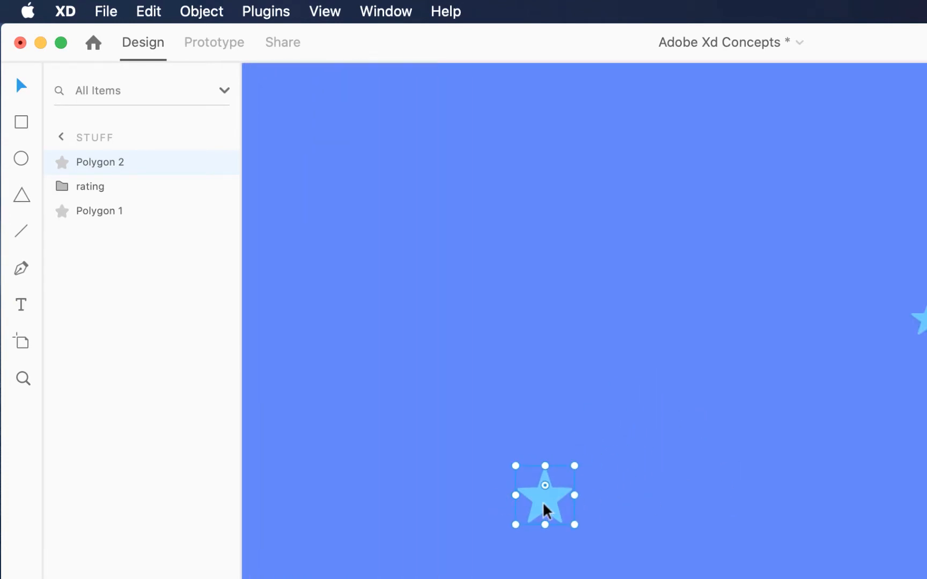
left_click_drag(544, 509, 635, 507)
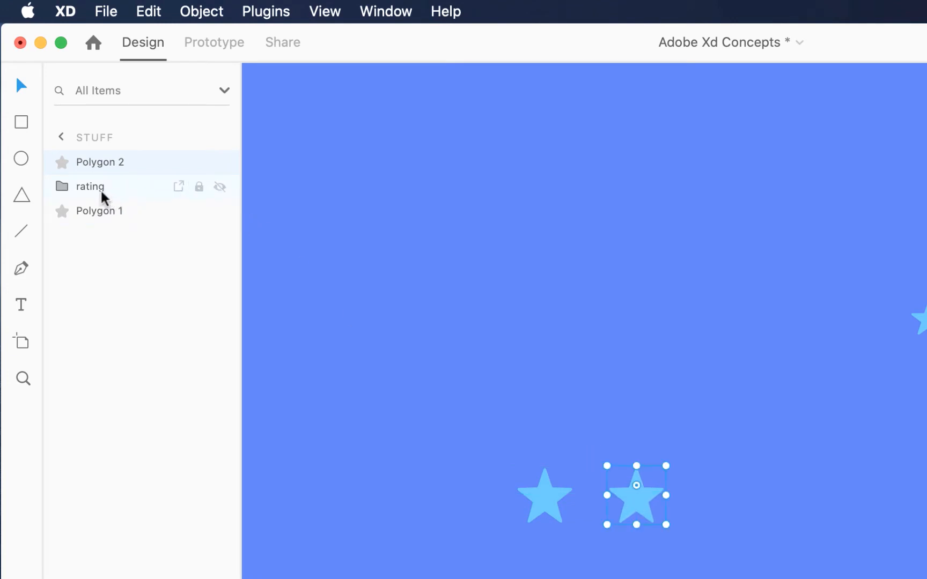
left_click_drag(104, 197, 118, 236)
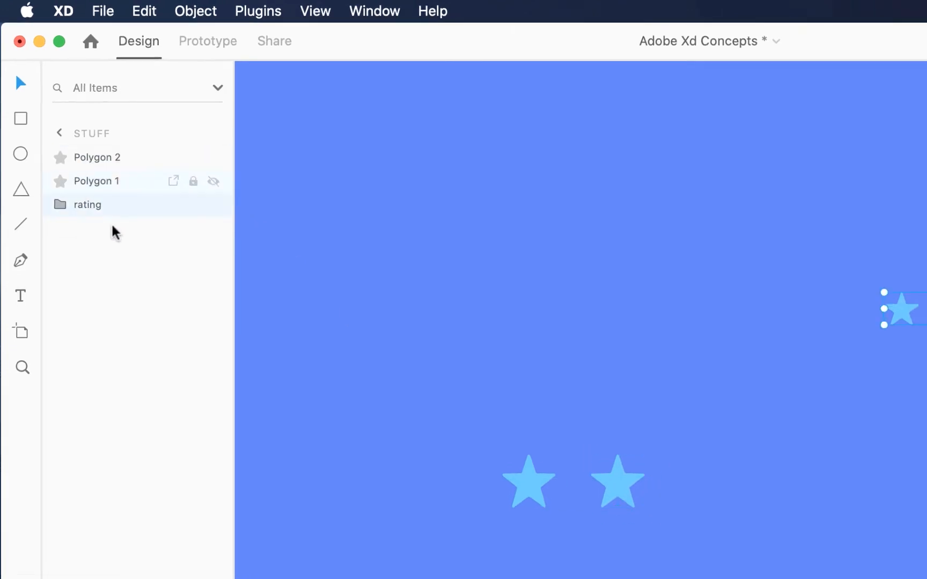
Step: Change the stuff artboard's fill color to white
left_click(453, 322)
scroll(453, 323, "down", 5)
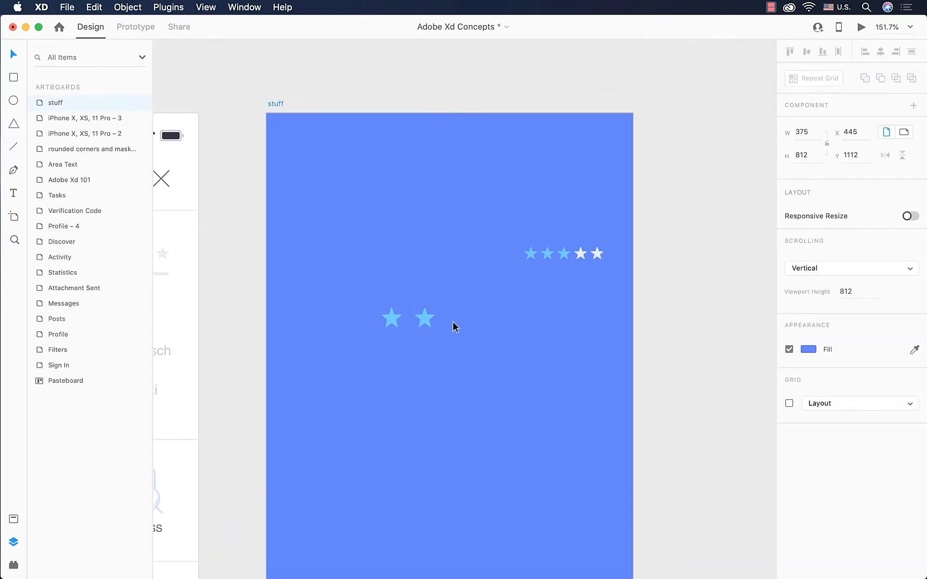
left_click(809, 349)
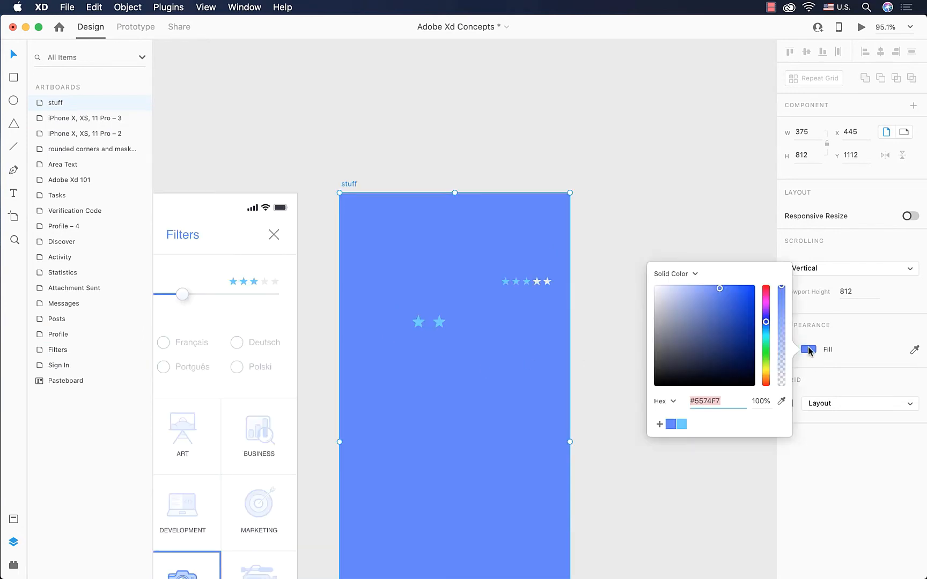
left_click(682, 425)
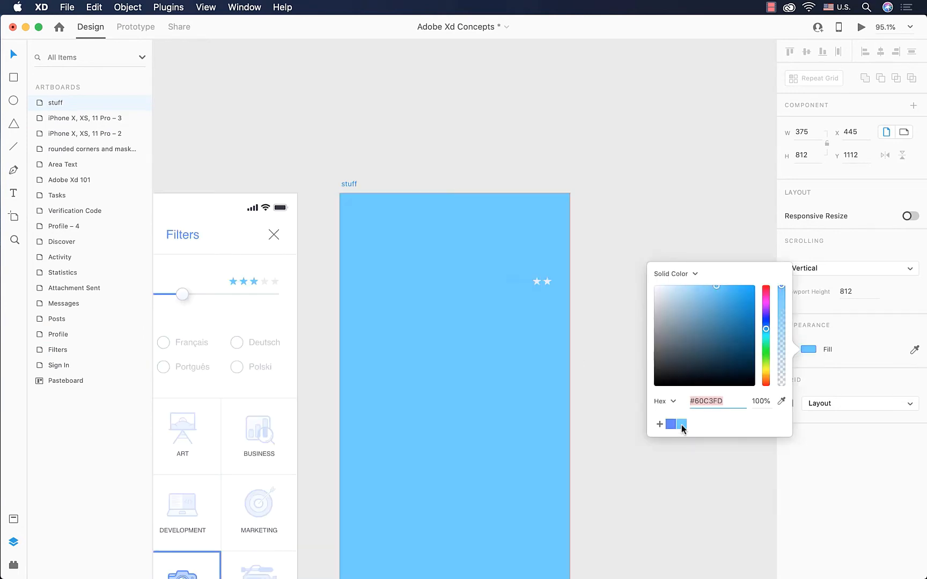
left_click(671, 425)
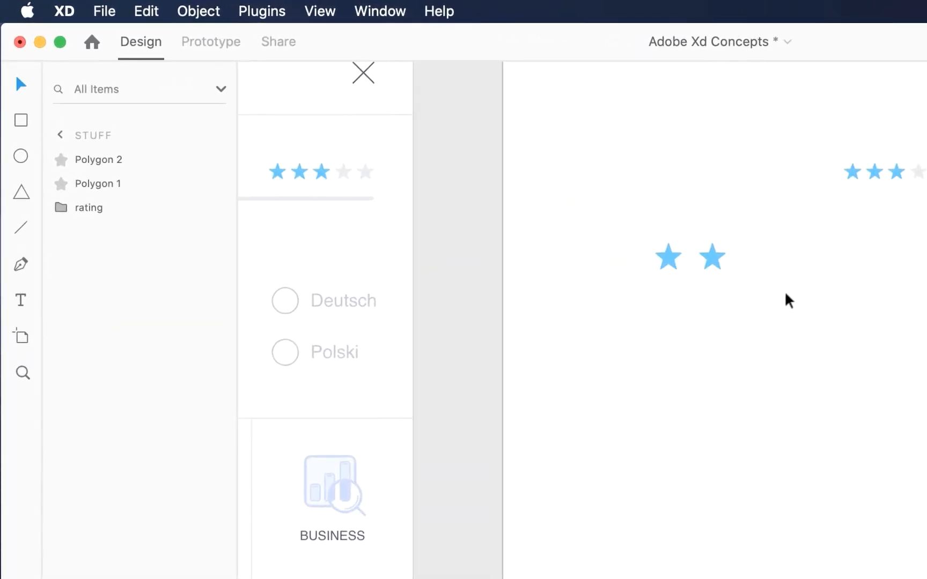
Step: Duplicate the first star and place the copy as the third star in the row, at about X 185, Y 198
left_click(670, 263)
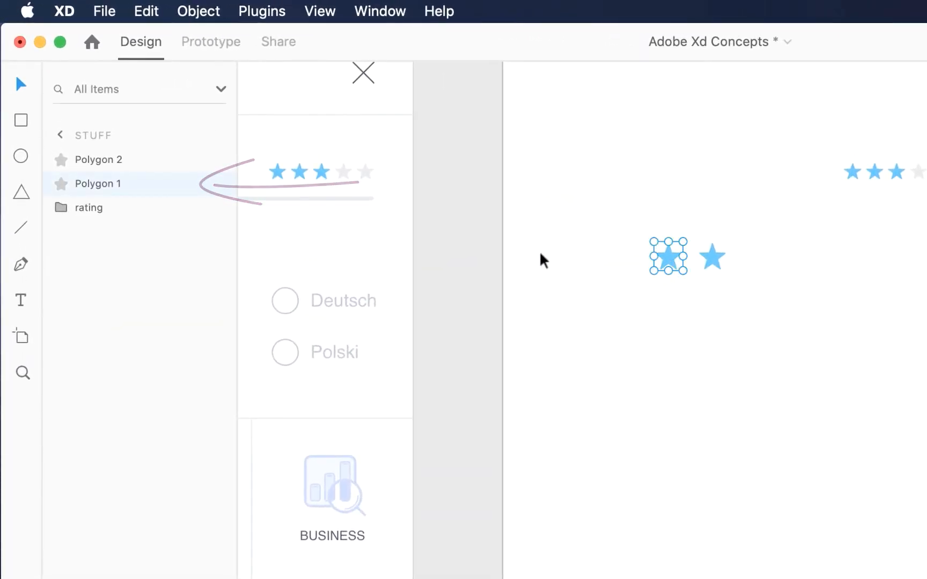
key("super+d")
scroll(617, 253, "up", 5)
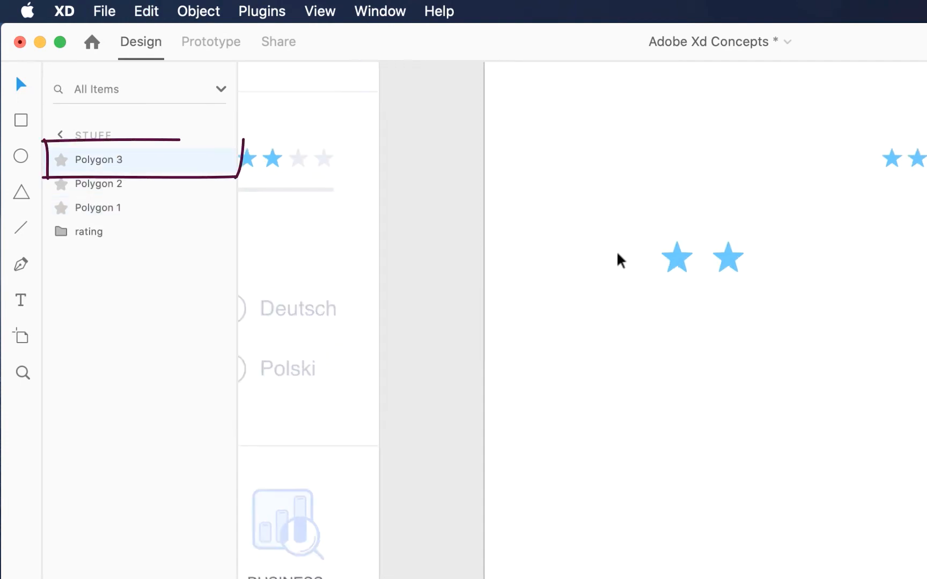
scroll(618, 253, "right", 2)
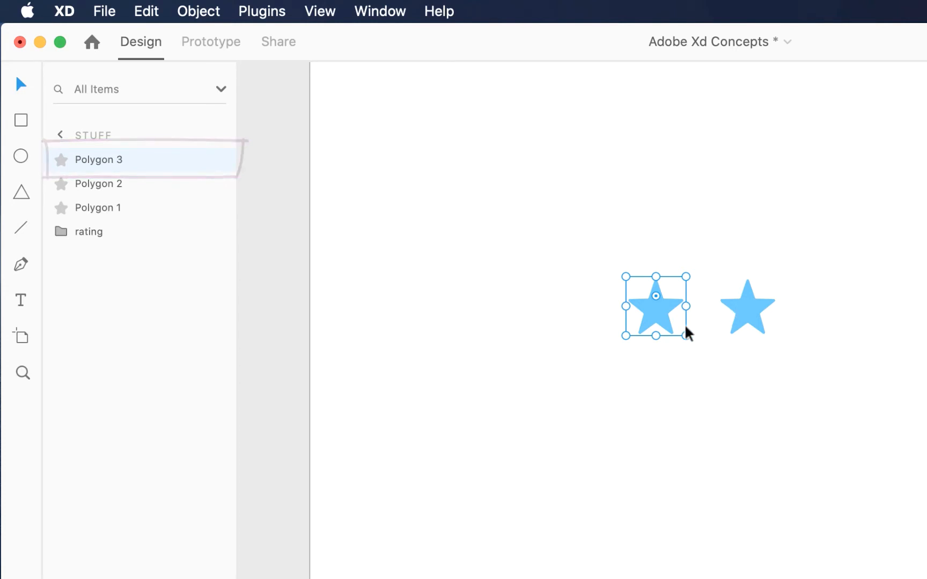
left_click_drag(652, 313, 830, 315)
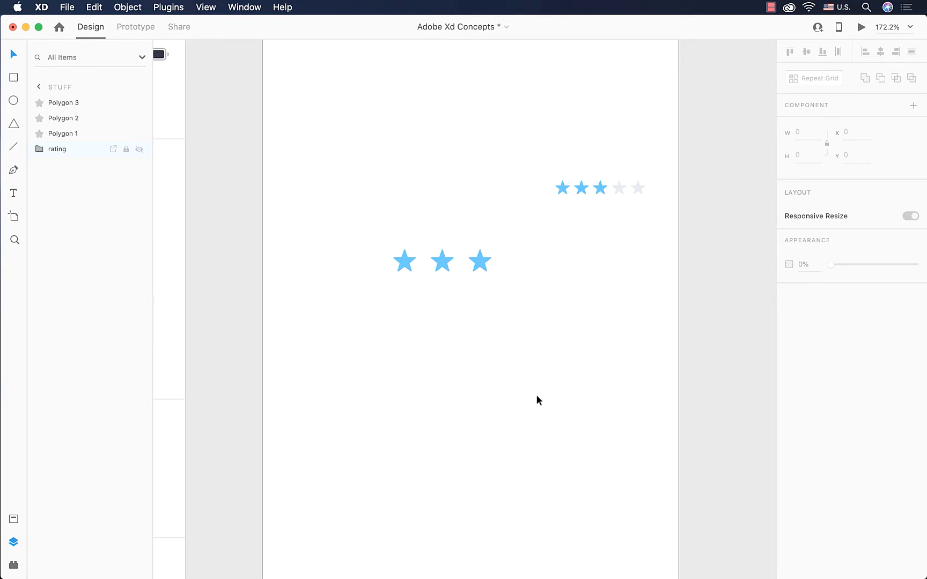
Step: Give the third star an outer border with a dash of 1
scroll(486, 193, "up", 8)
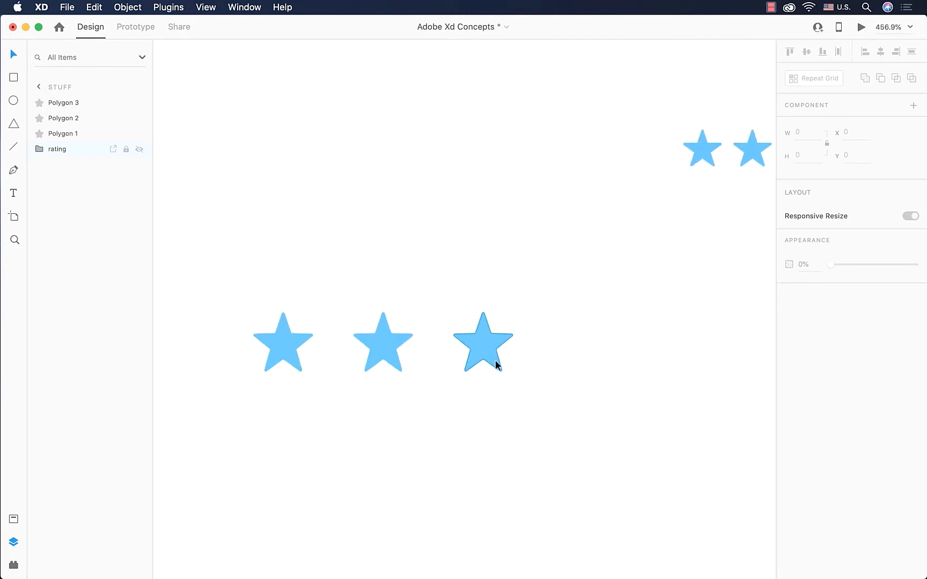
left_click(482, 356)
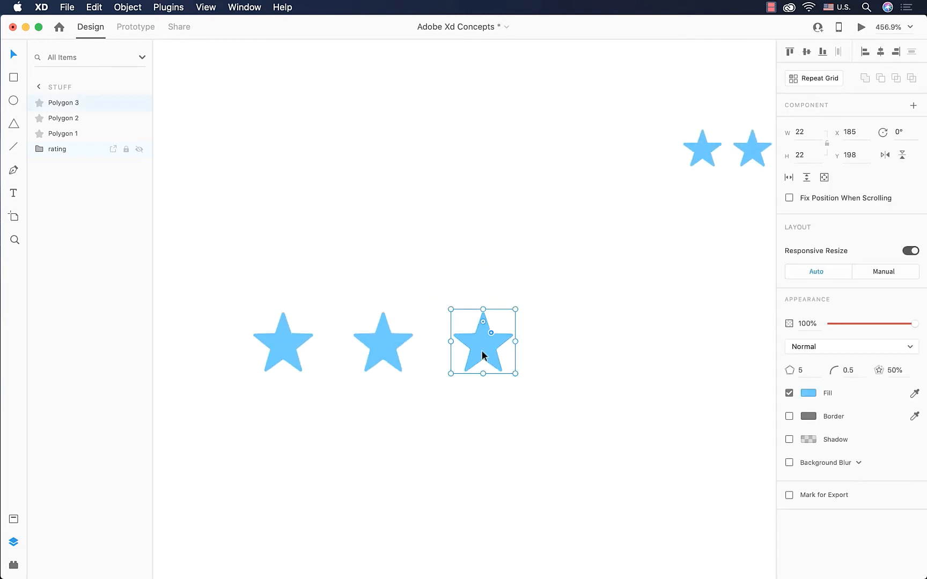
left_click(789, 416)
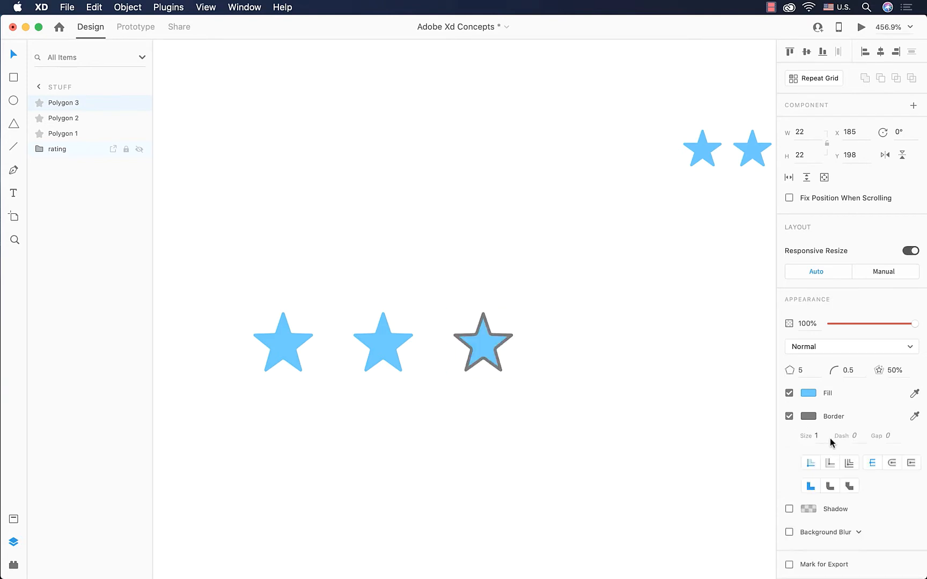
left_click(830, 464)
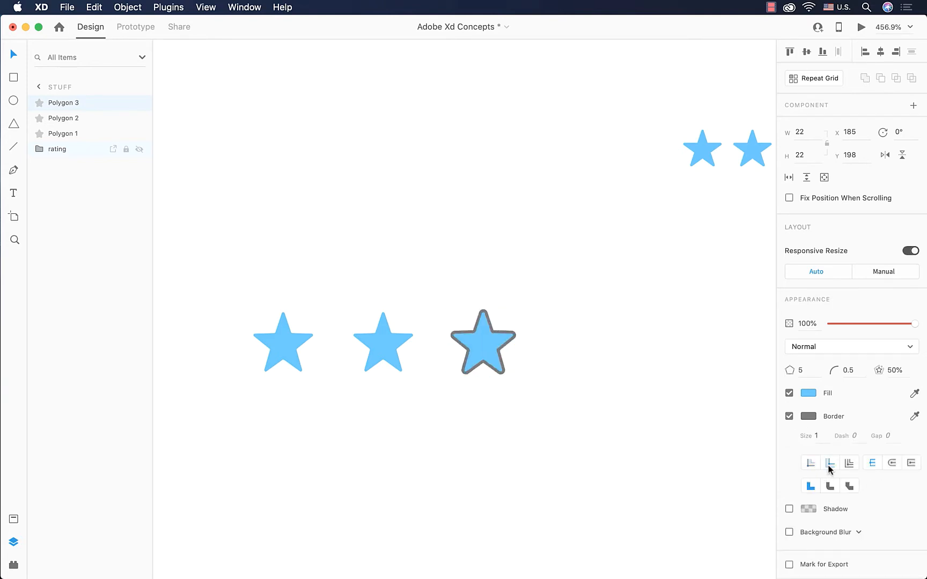
left_click(854, 436)
type("1")
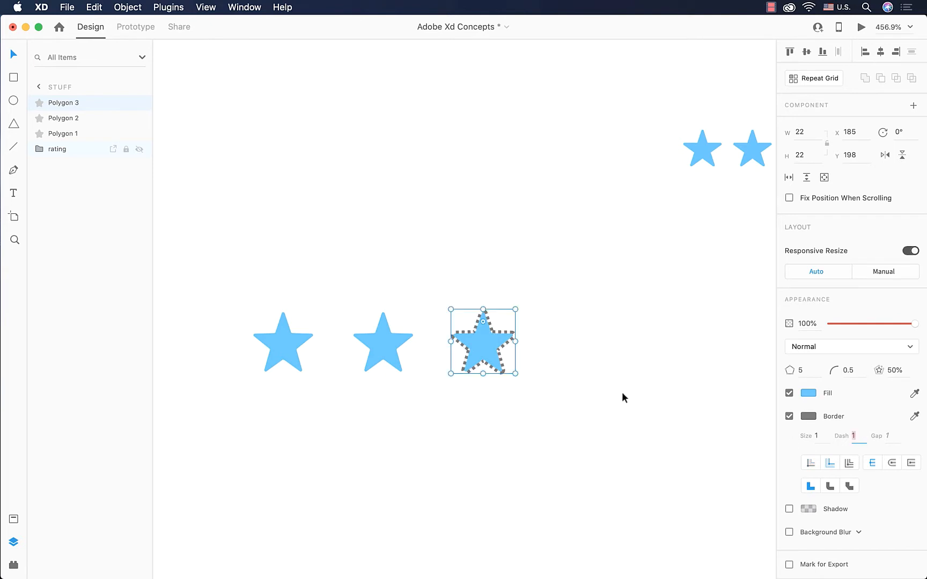
scroll(623, 392, "up", 5)
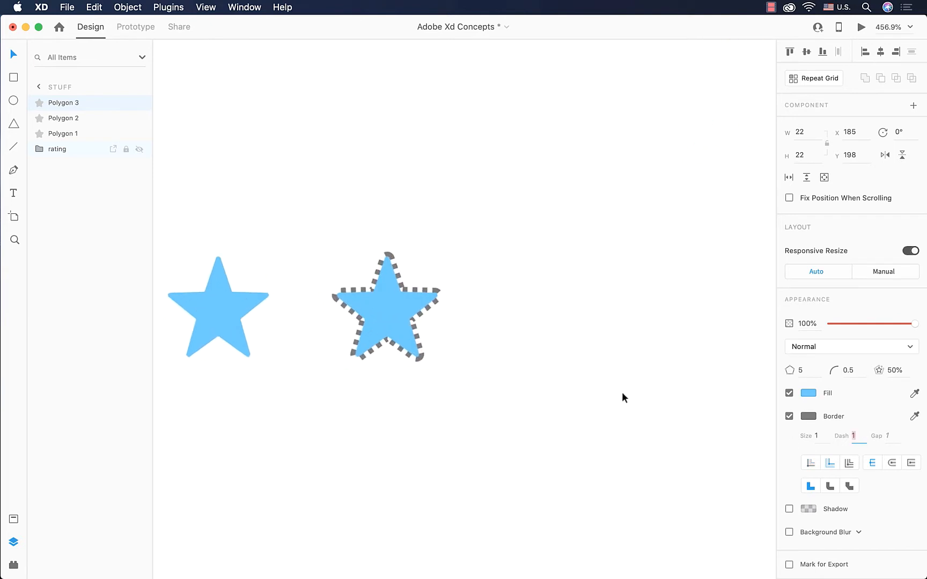
Step: Enable the third star's shadow and change its fill to green #1FE51F
left_click(788, 510)
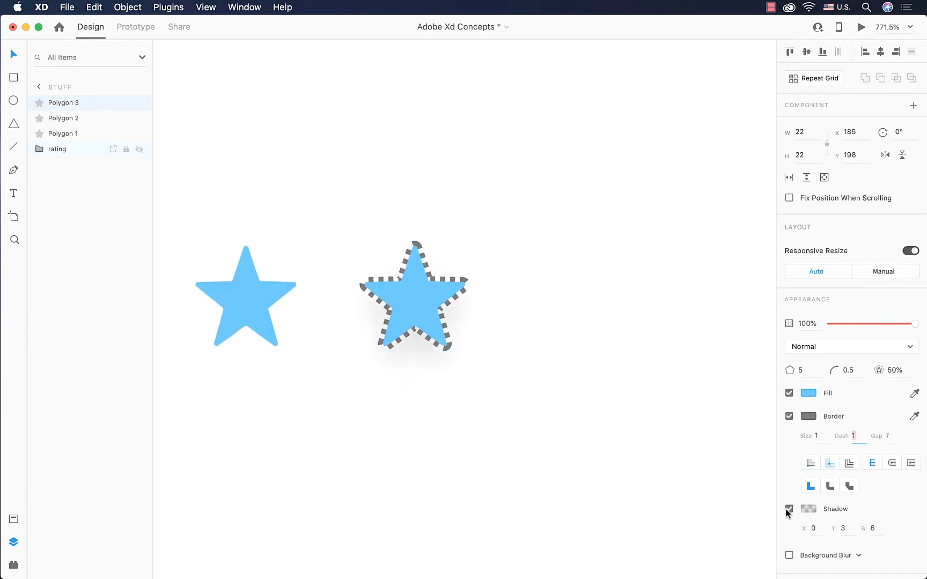
scroll(722, 503, "down", 2)
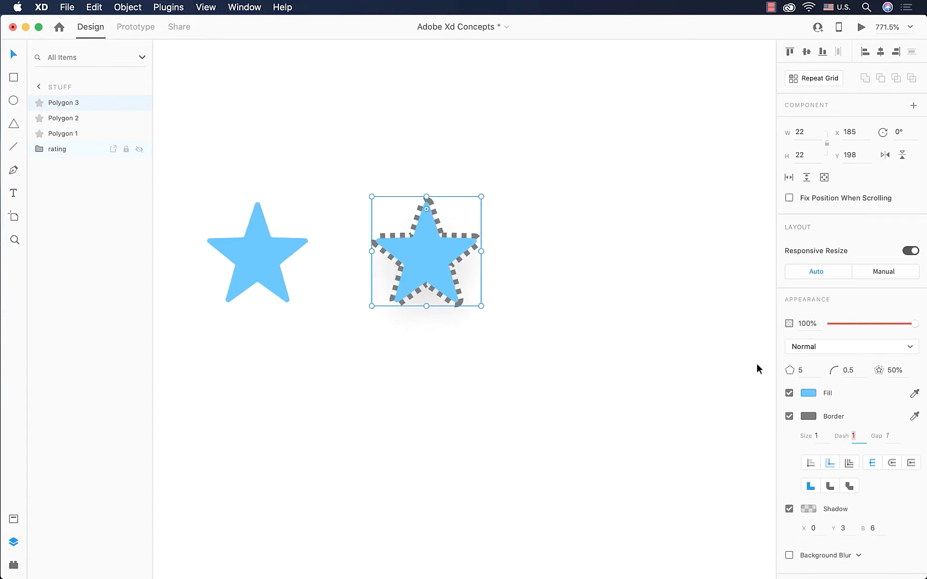
left_click(808, 394)
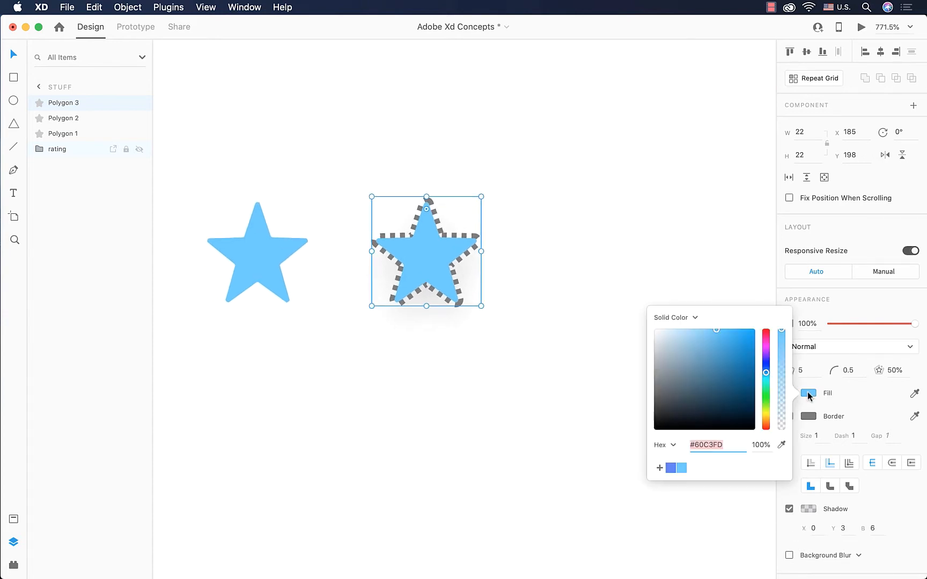
mouse_move(724, 377)
left_mouse_down()
mouse_move(777, 424)
mouse_move(739, 329)
mouse_move(734, 352)
mouse_move(741, 339)
left_mouse_up()
left_click(766, 396)
left_click(730, 376)
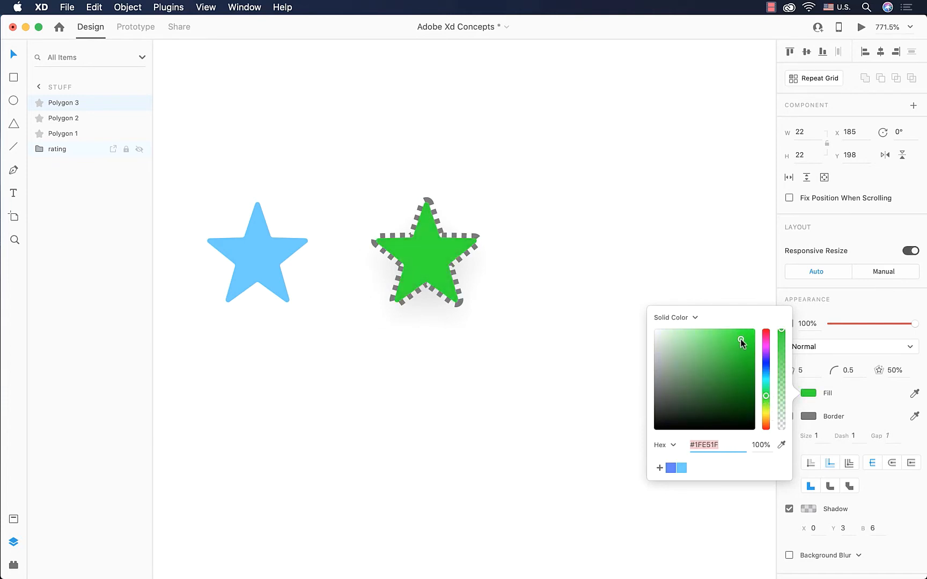
left_click(601, 288)
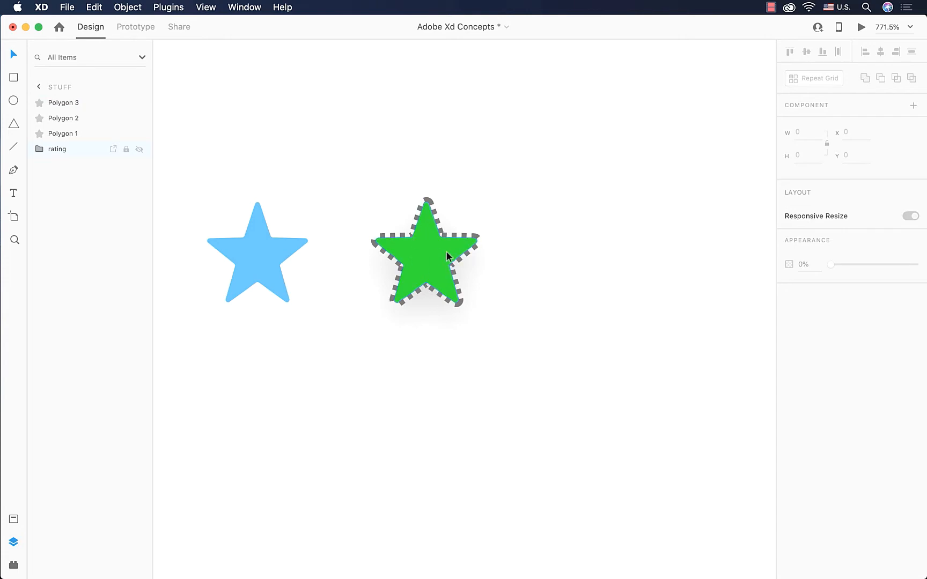
Step: Copy the green third star so that its appearance can be reused on another object
left_click(423, 262)
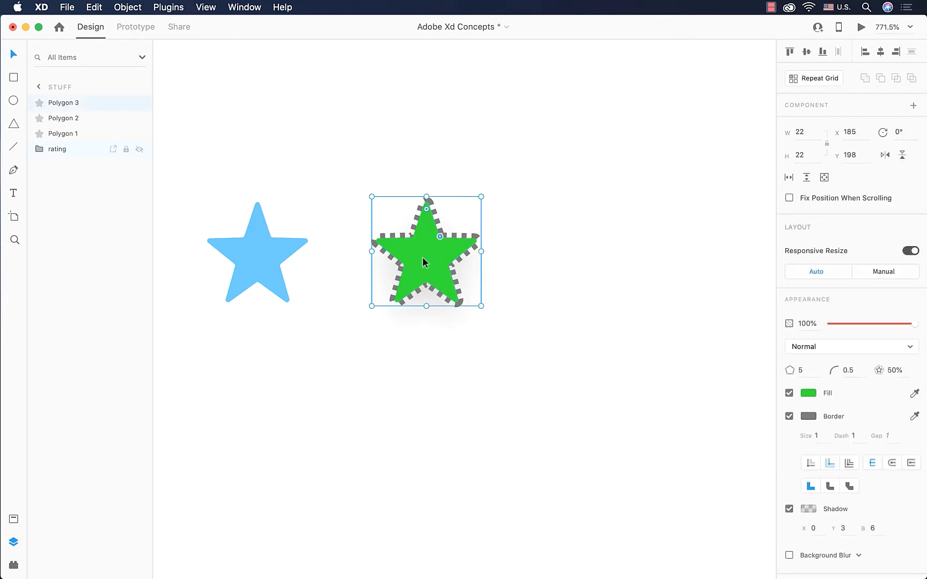
right_click(424, 262)
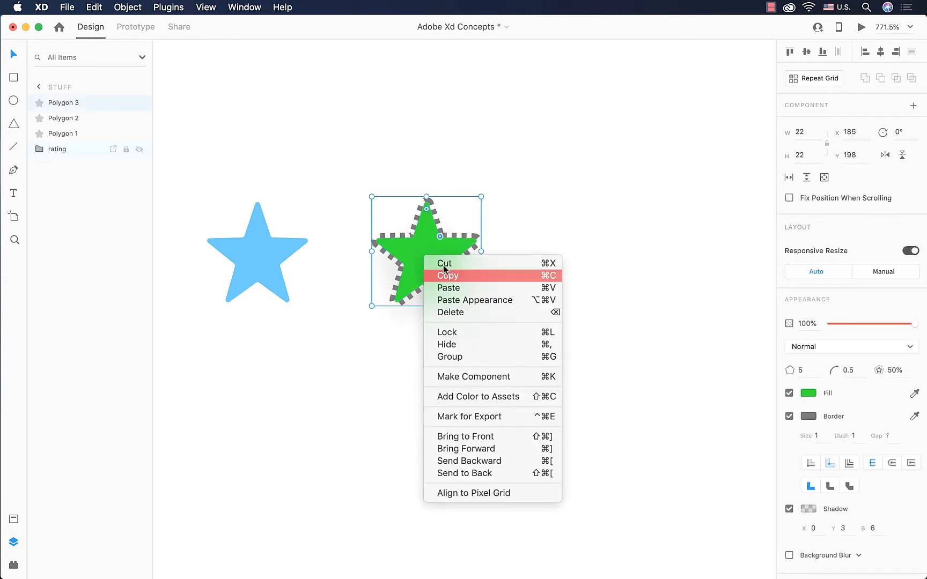
left_click(531, 275)
Step: Paste the copied star's appearance onto the background rectangle of the Sign in button on the Adobe XD 101 artboard
scroll(531, 274, "down", 5)
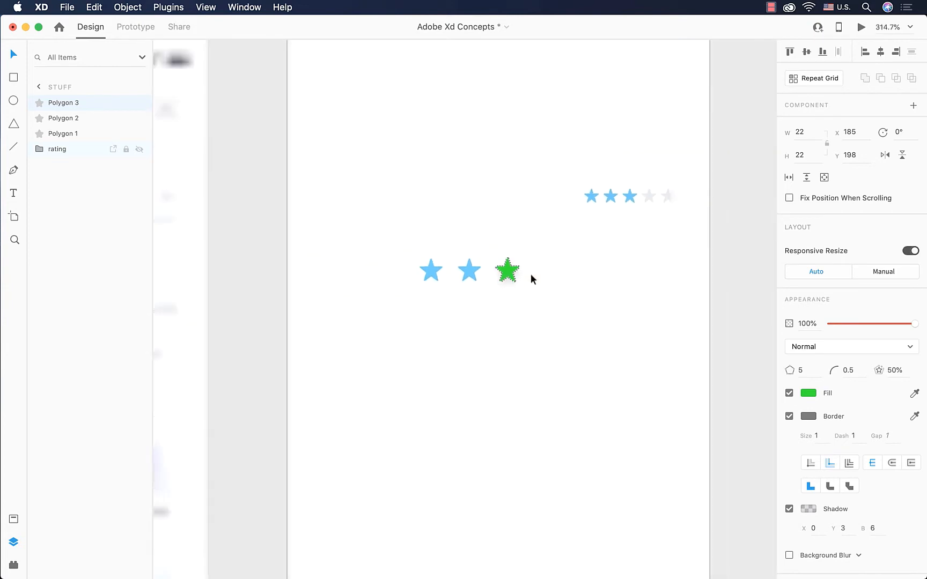
scroll(531, 275, "up", 7)
scroll(532, 275, "up", 10)
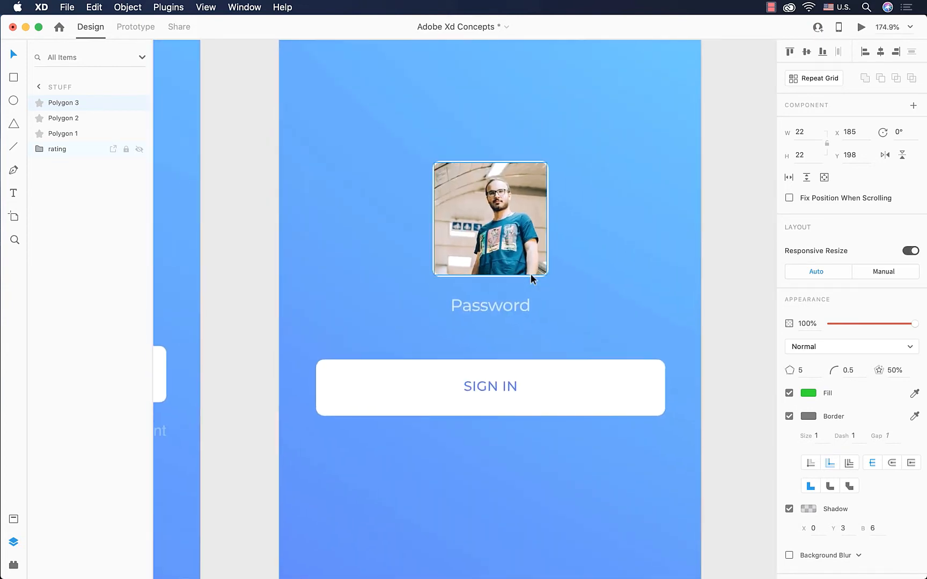
left_click(619, 401)
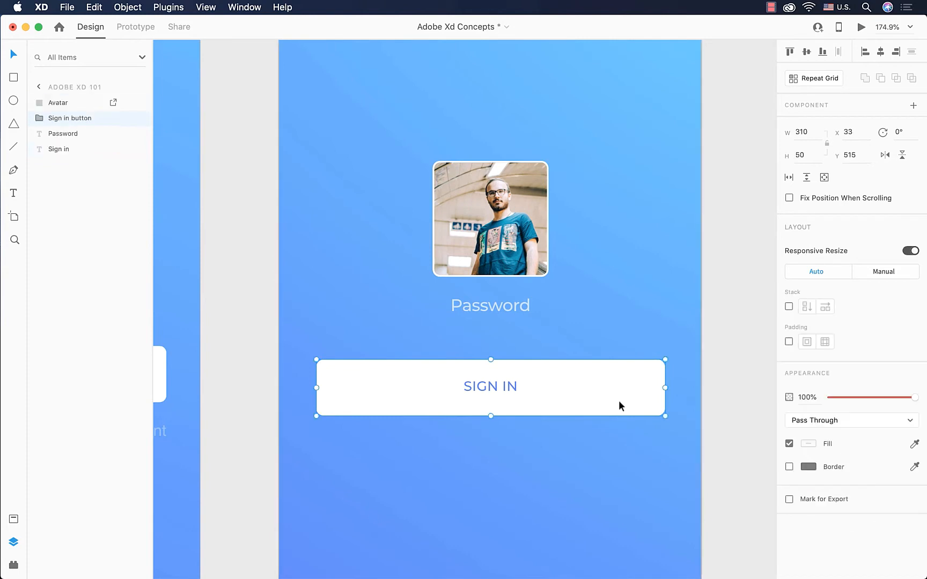
double_click(624, 402)
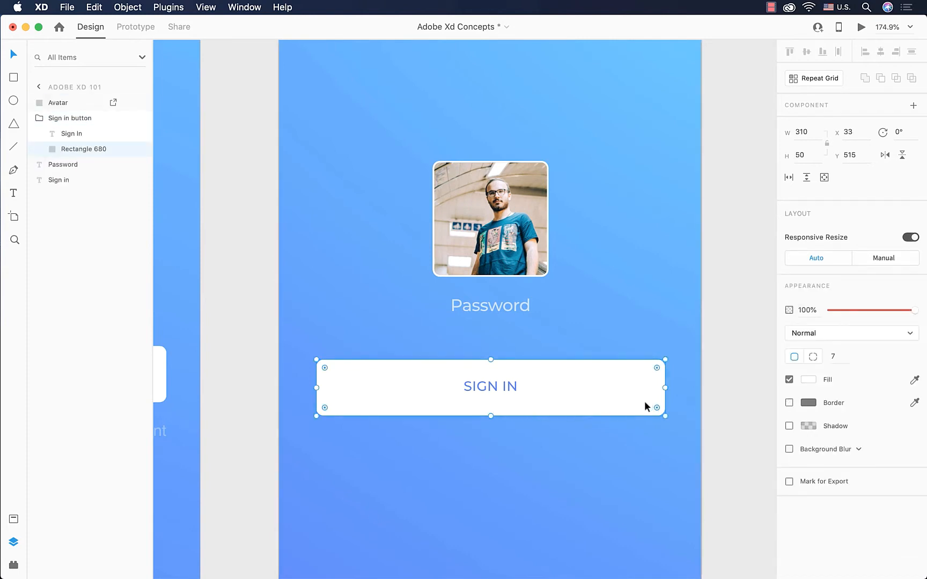
right_click(612, 395)
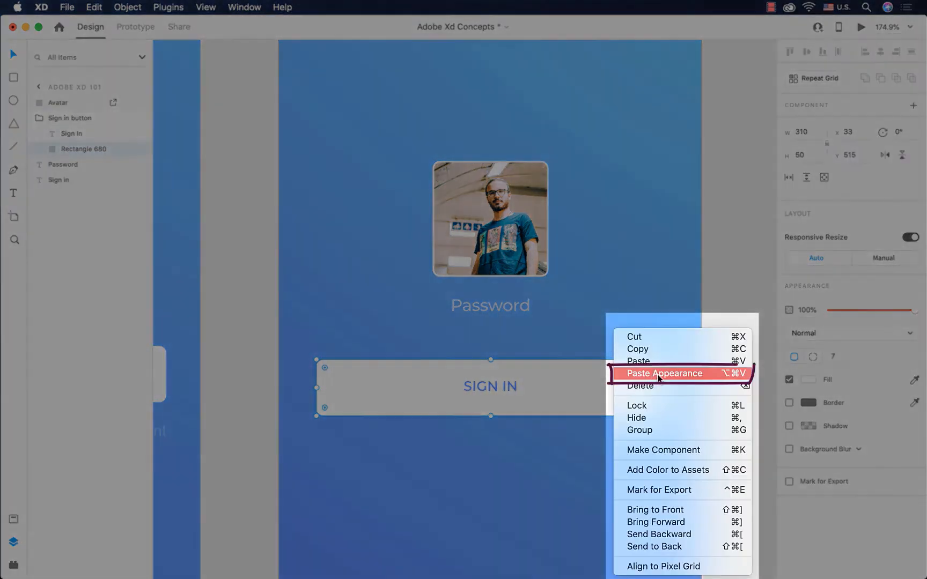
left_click(659, 377)
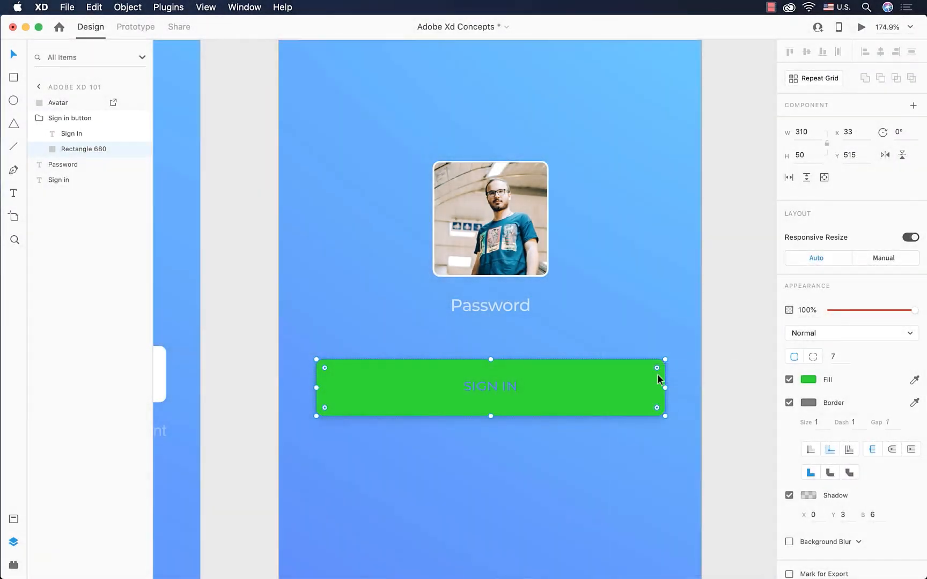
left_click(467, 451)
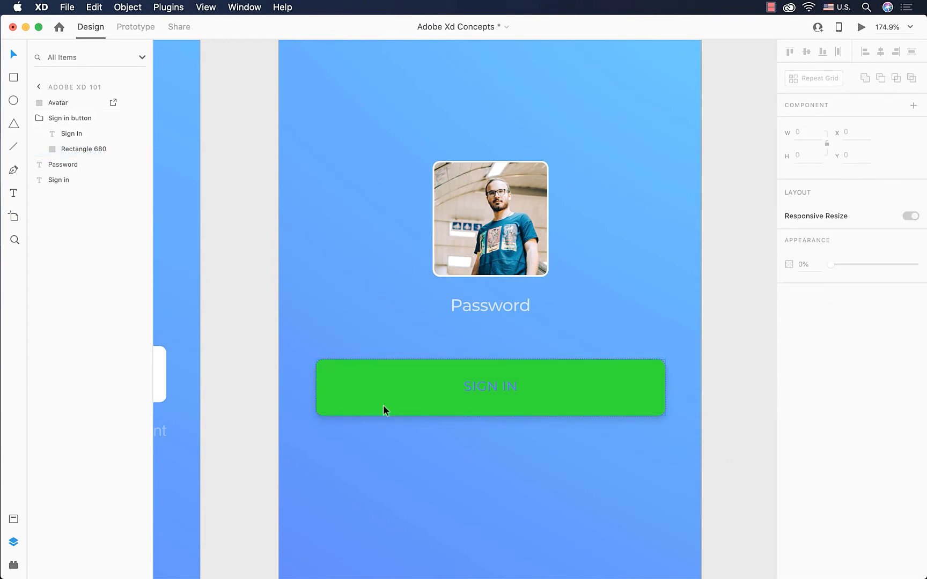
scroll(383, 406, "up", 3)
scroll(384, 405, "up", 4)
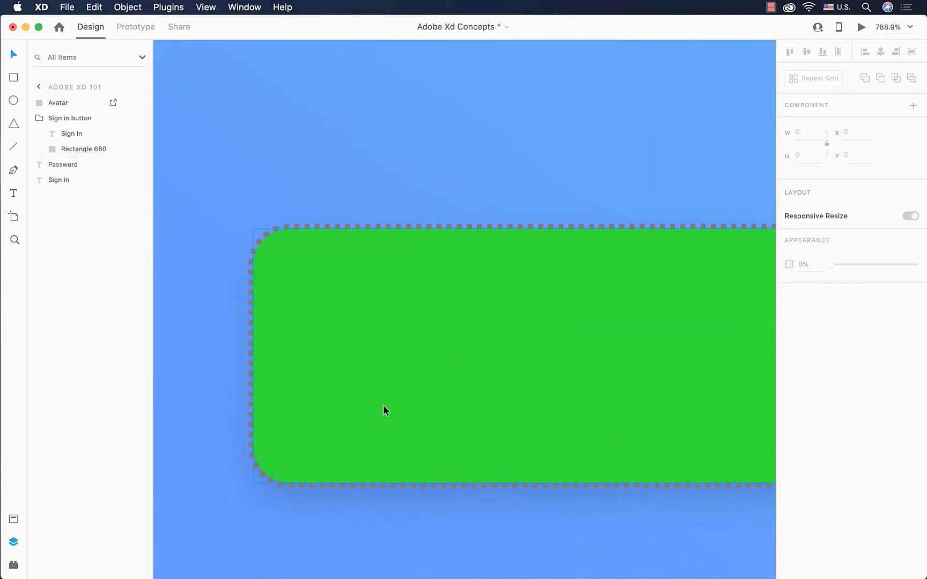
Step: Undo the appearance pasted onto the Sign in button's background rectangle
double_click(383, 406)
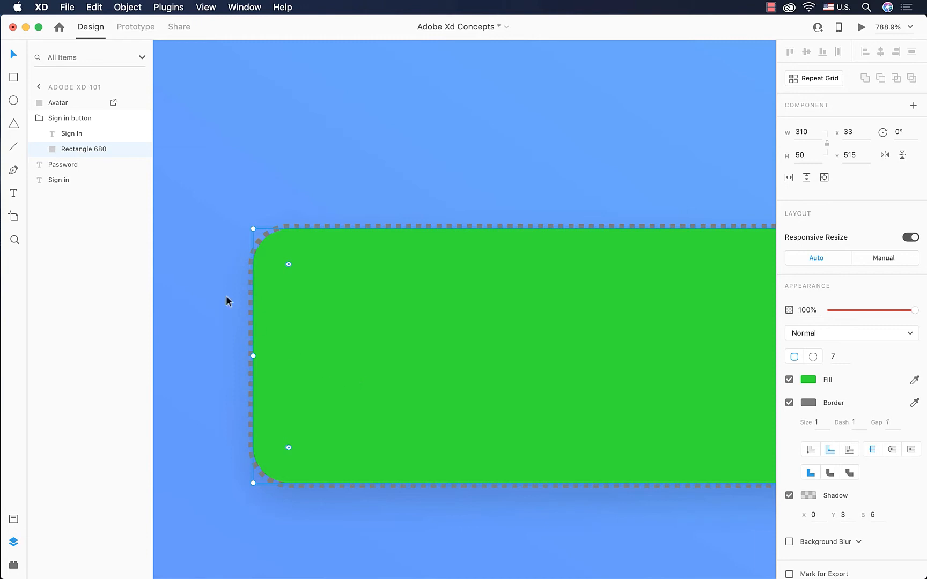
left_click(96, 9)
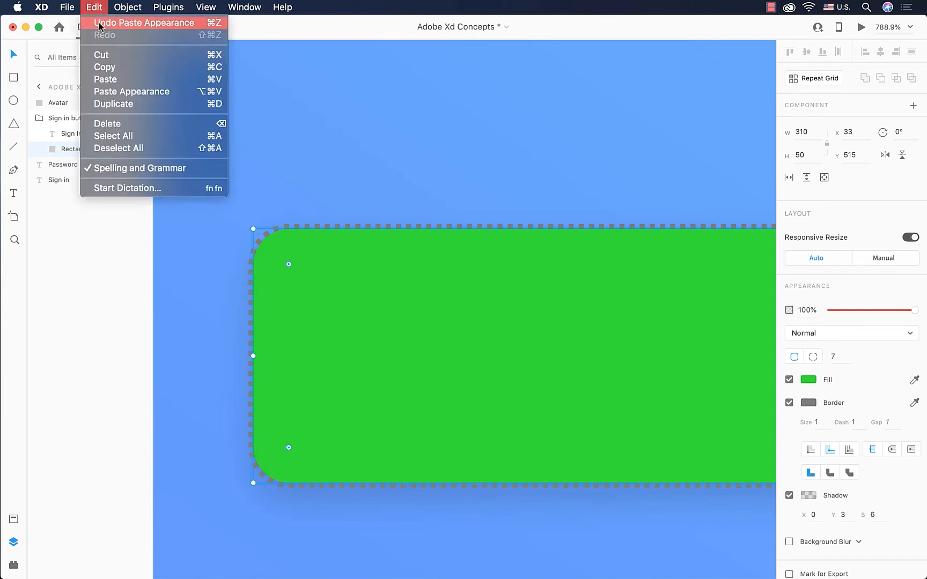
left_click(108, 23)
Step: Delete the green third star from the row on the stuff artboard
scroll(405, 279, "down", 3)
scroll(406, 279, "down", 5)
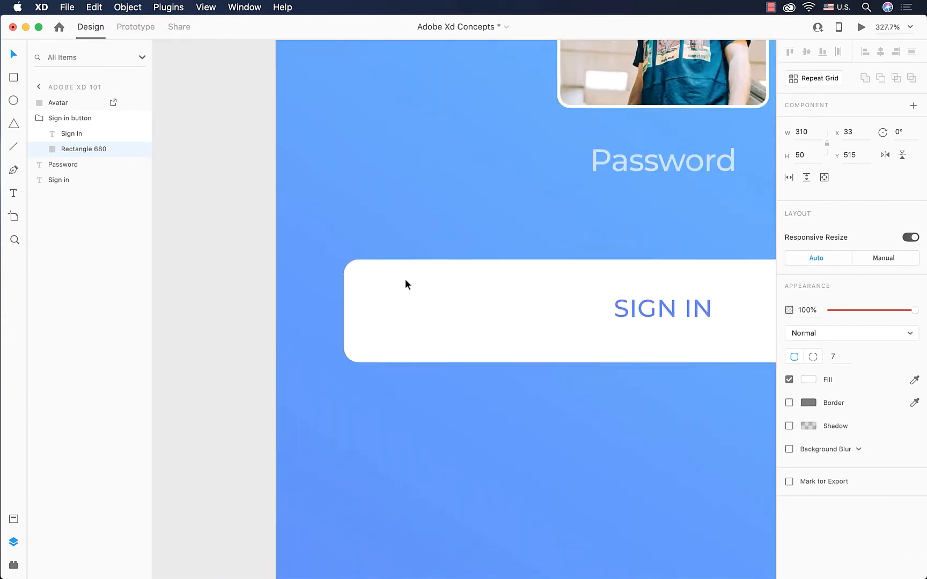
left_click(469, 422)
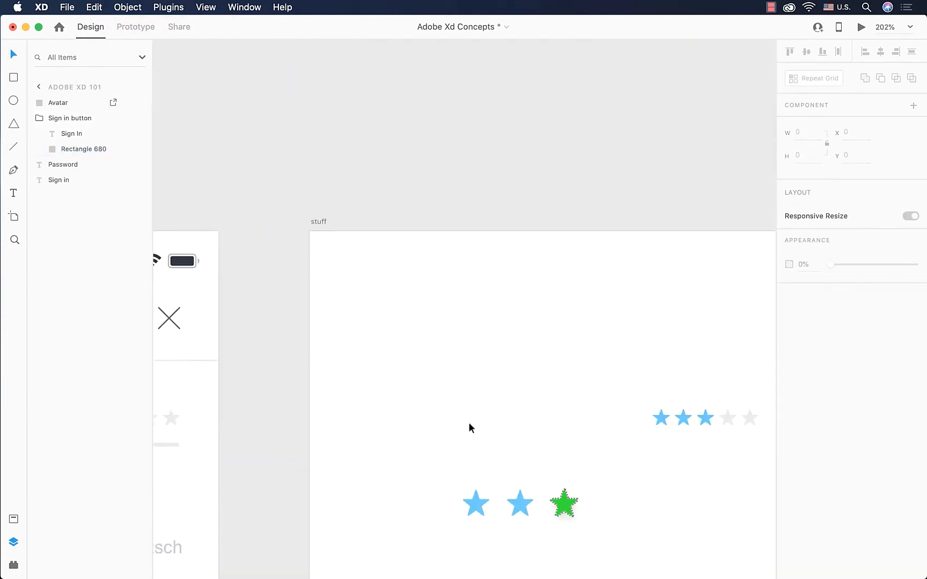
scroll(469, 422, "down", 5)
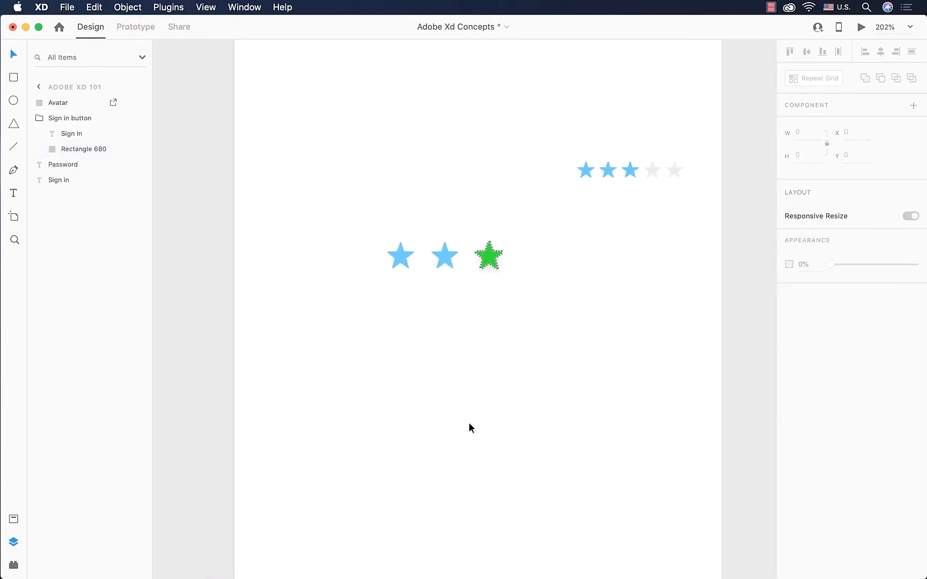
left_click(455, 262)
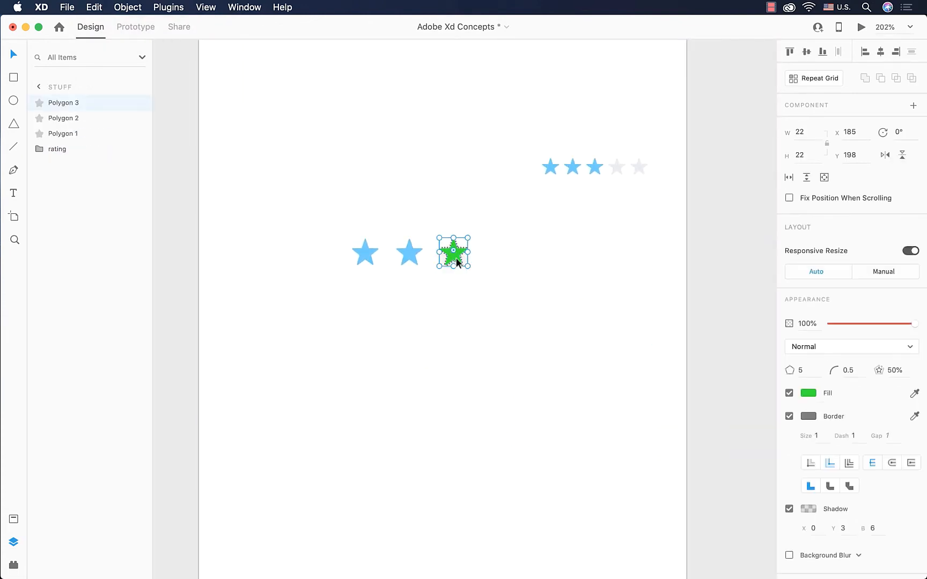
key("Delete")
Step: Copy and paste the first blue star, placing the copy as the third star in the row with equal spacing
left_click(364, 257)
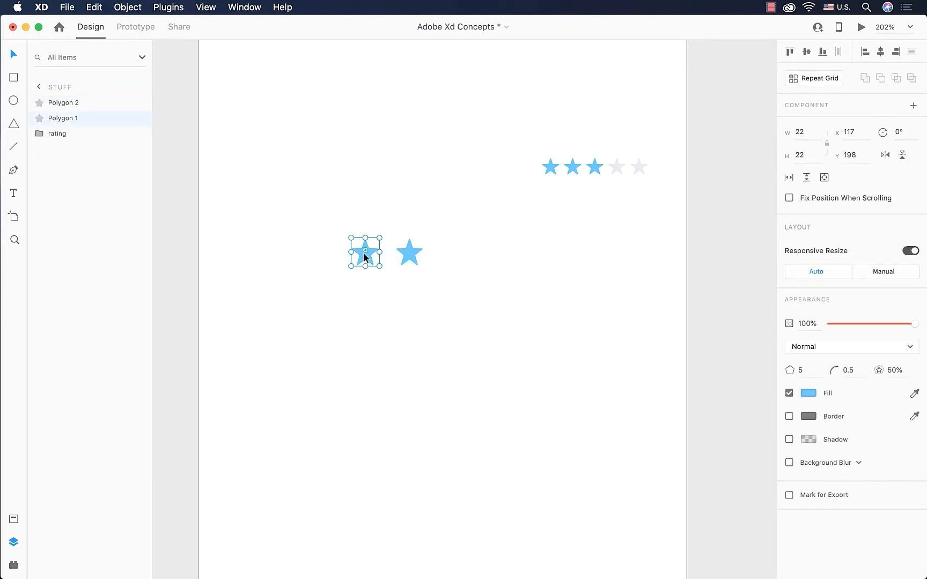
key("super+c")
key("super+v")
left_click_drag(363, 253, 451, 252)
left_click(449, 348)
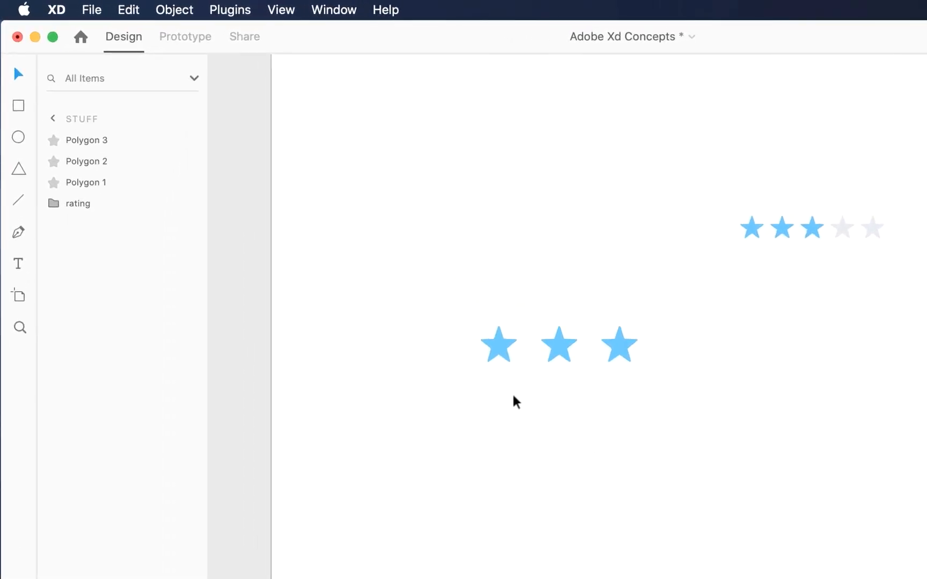
Step: Duplicate the first star and place the copy as the fourth star in the row, evenly spaced
left_click(499, 355)
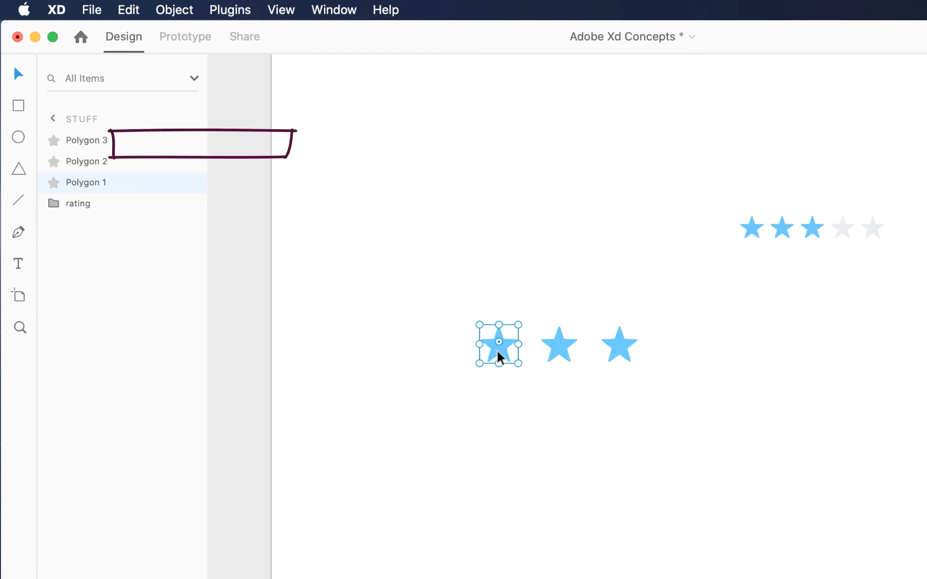
left_click(138, 13)
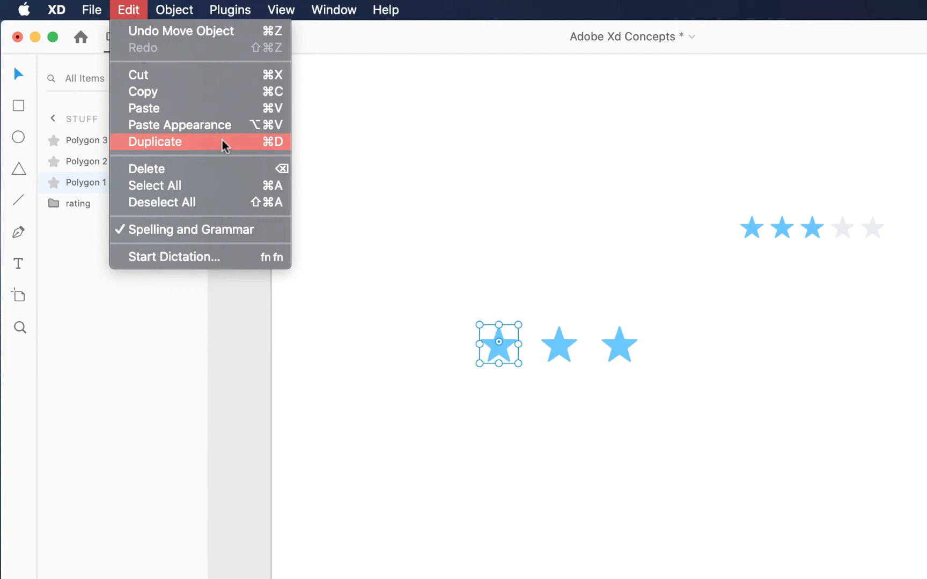
left_click(223, 144)
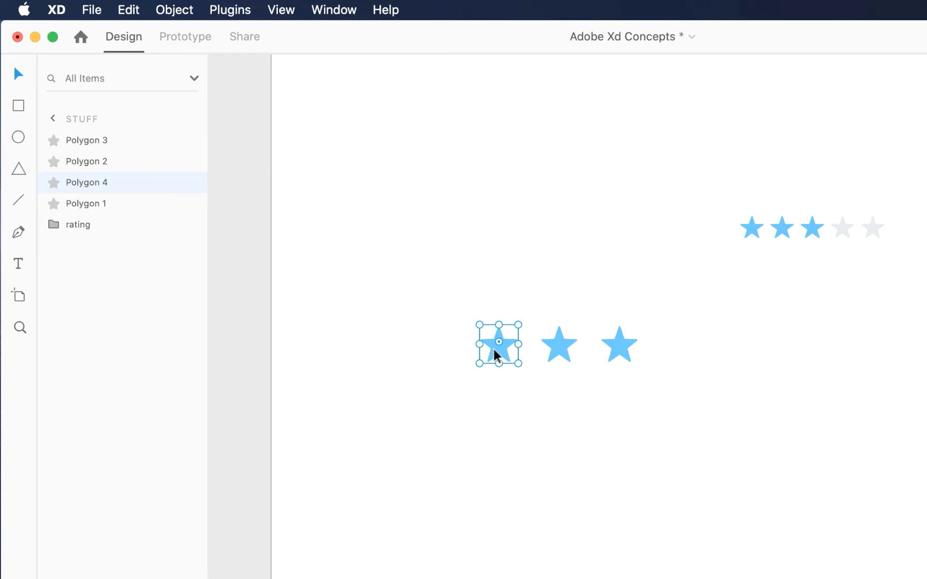
left_click_drag(494, 354, 676, 352)
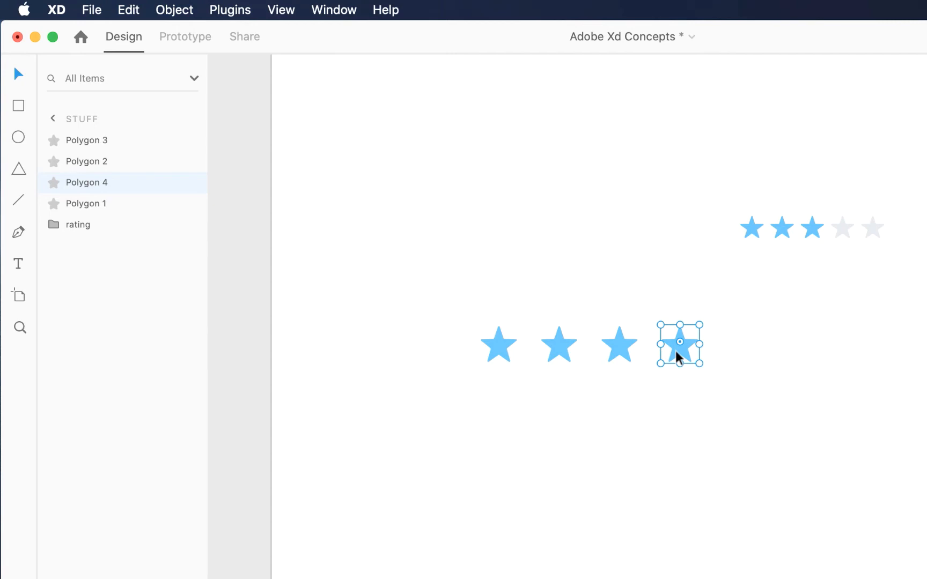
Step: Duplicate the first star three more times, placing the copies as the fifth, sixth and seventh stars with the same spacing
left_click(499, 346)
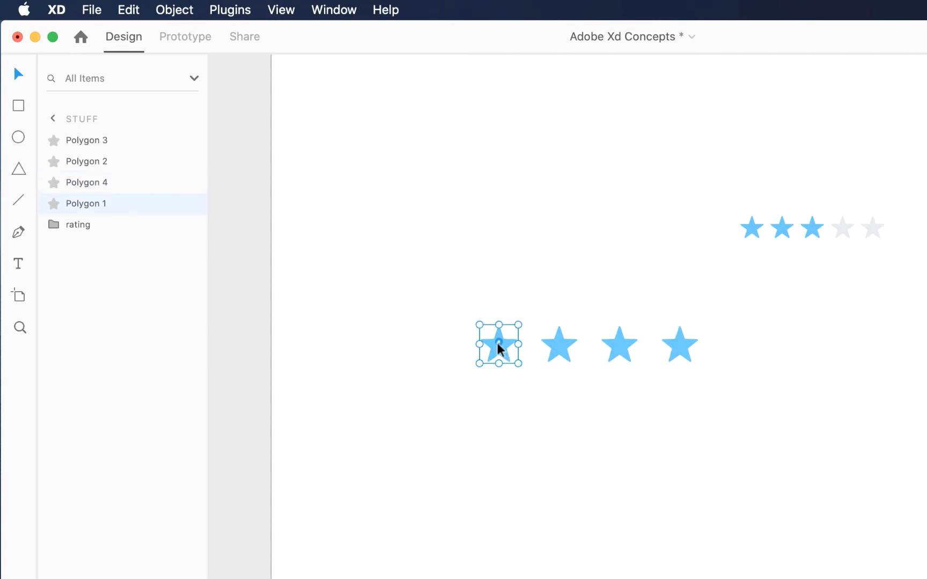
key("super+d")
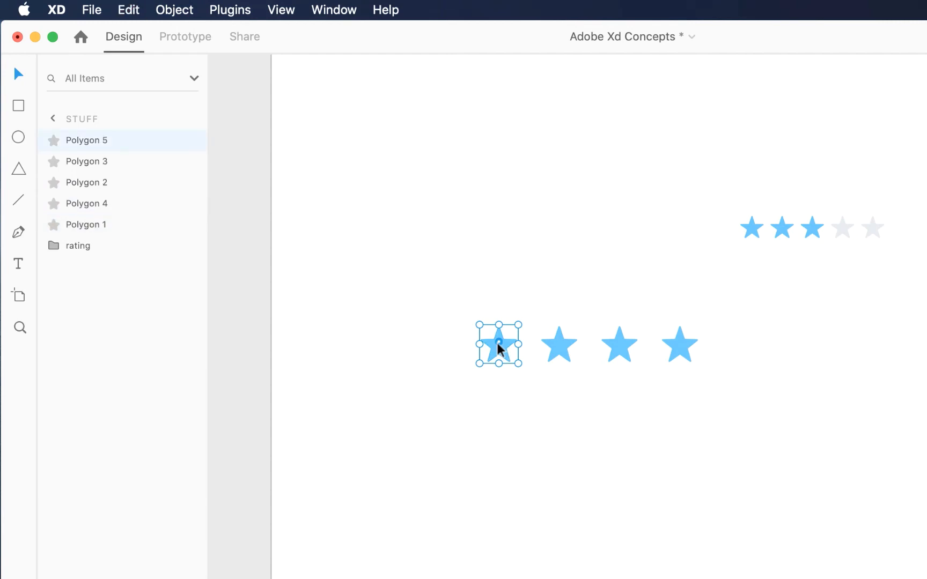
mouse_move(499, 346)
left_mouse_down()
mouse_move(497, 357)
mouse_move(770, 356)
mouse_move(740, 357)
left_mouse_up()
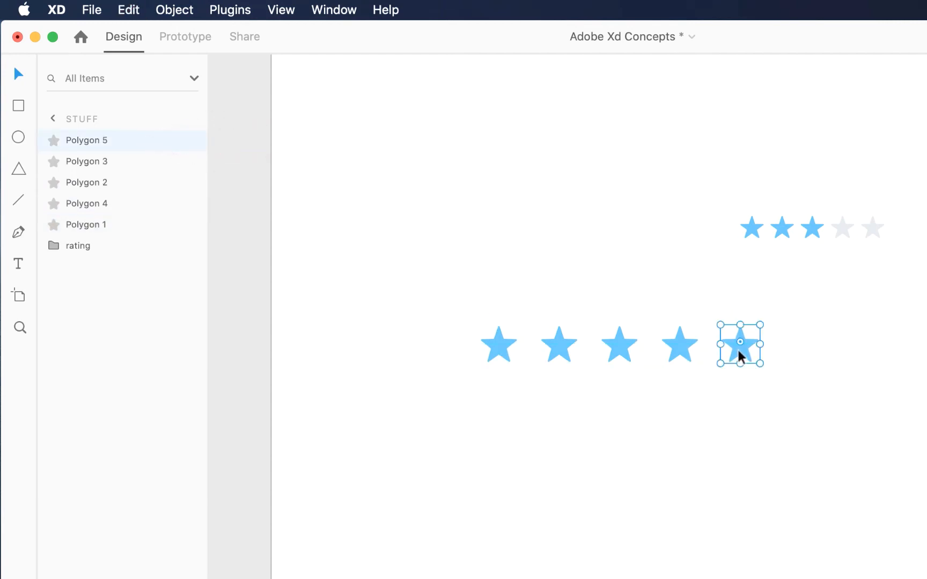
left_click(499, 357)
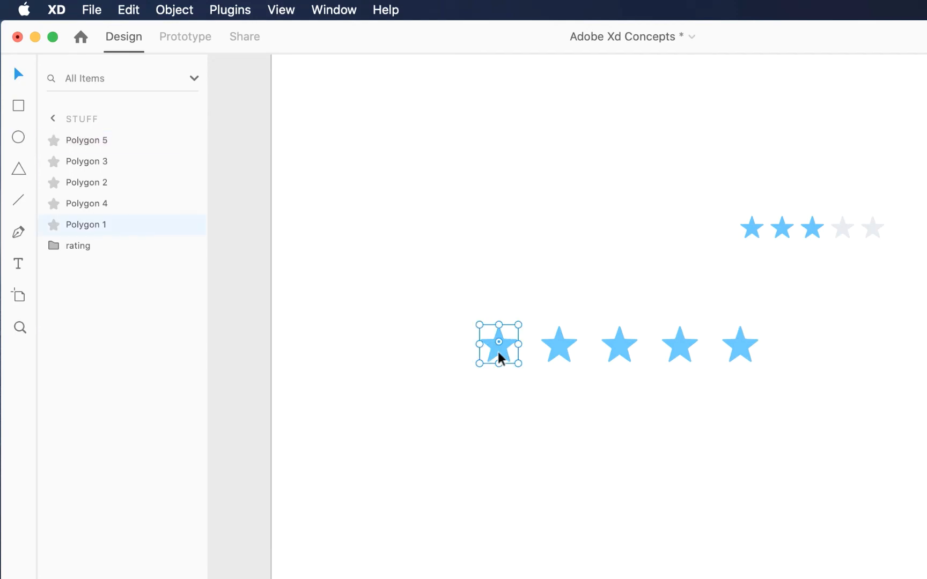
key("super+d")
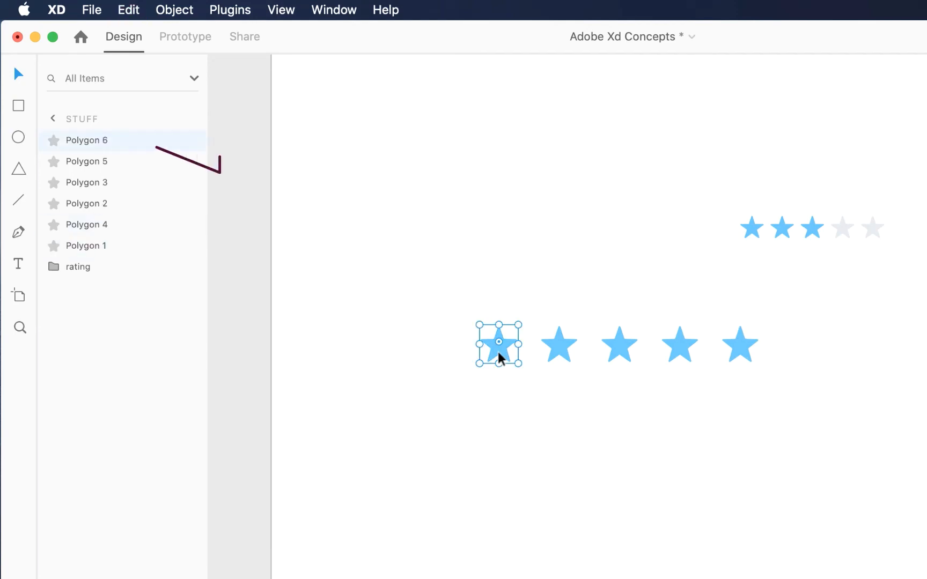
left_click_drag(499, 357, 798, 354)
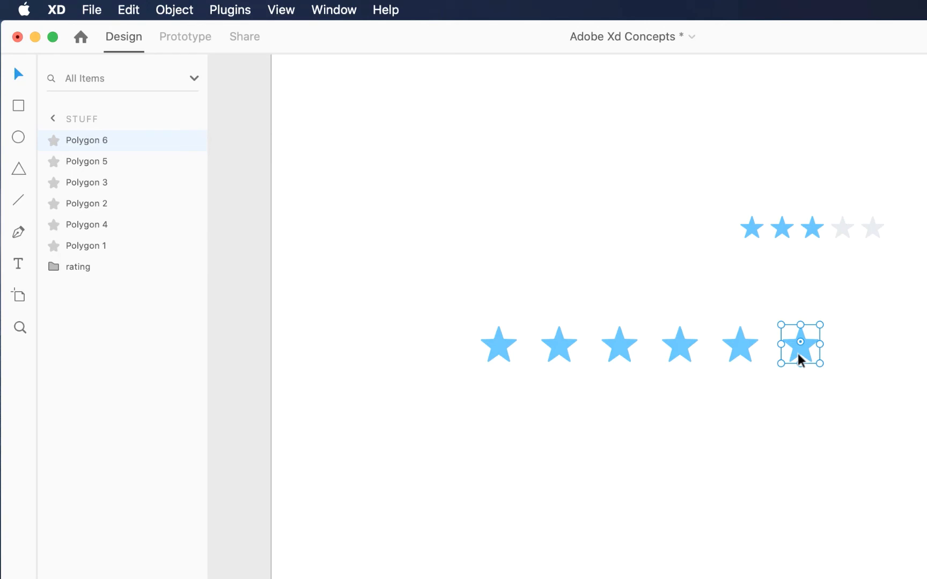
left_click(504, 346)
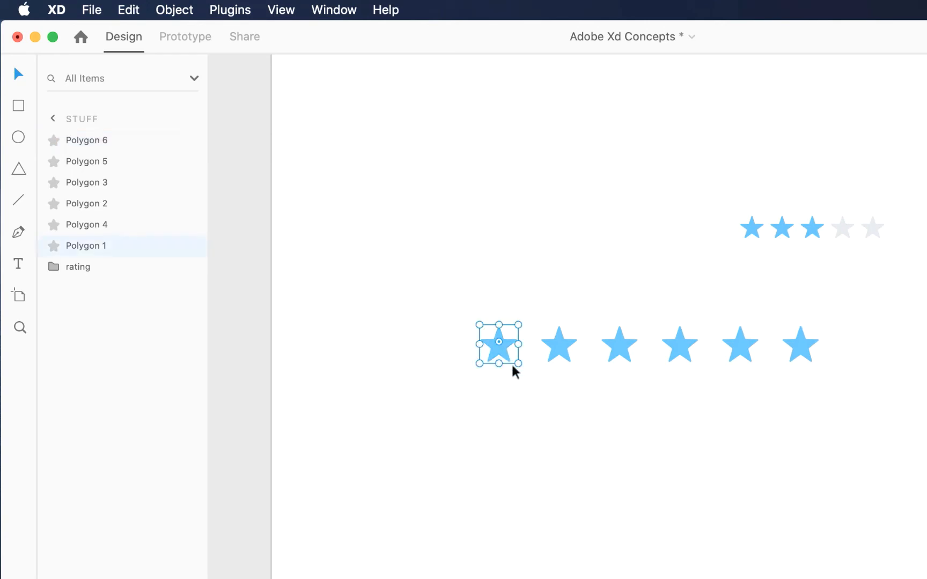
key("super+d")
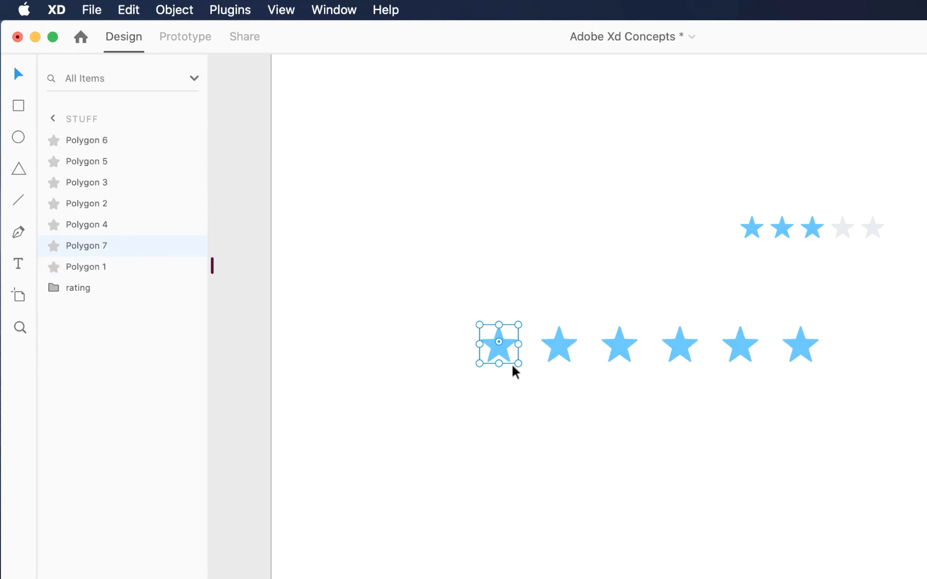
left_click_drag(497, 346, 858, 350)
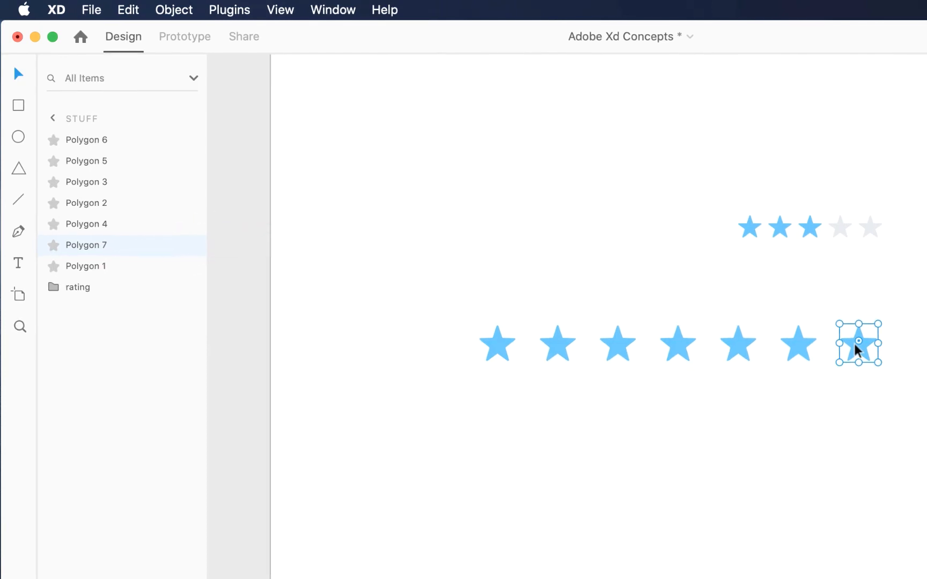
Step: Change the seventh star's fill to black and the sixth star's fill to green #00FF1D
scroll(810, 328, "up", 5)
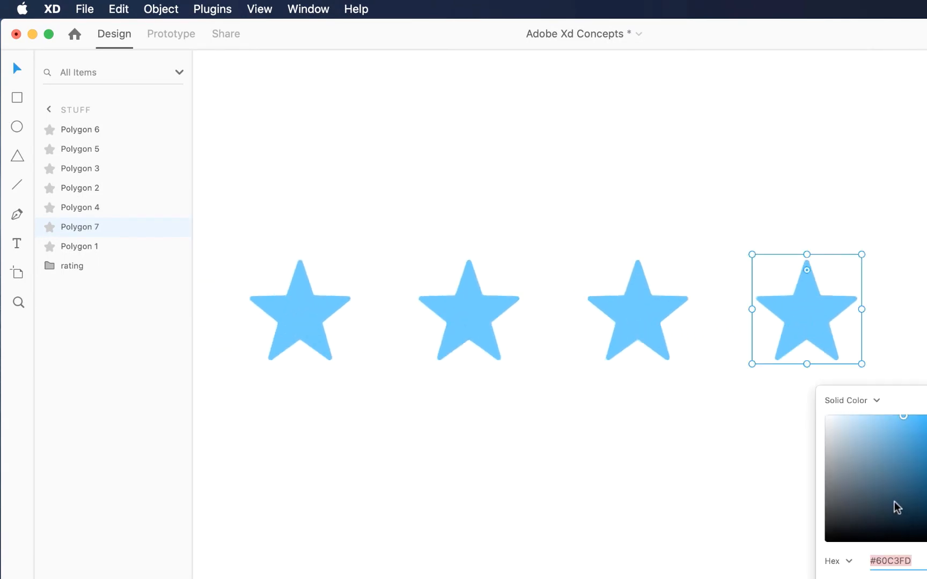
left_click_drag(893, 501, 778, 545)
left_click(652, 324)
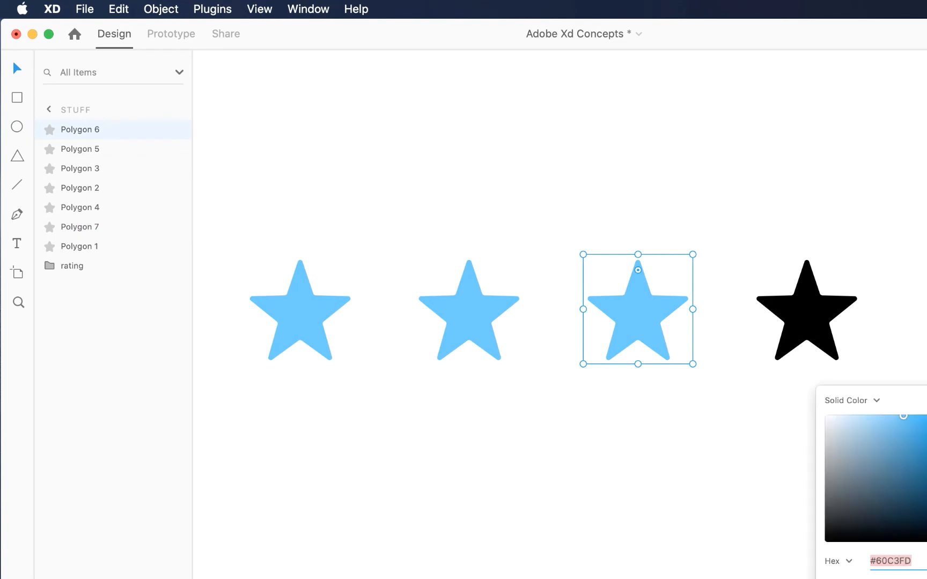
left_click_drag(903, 417, 926, 416)
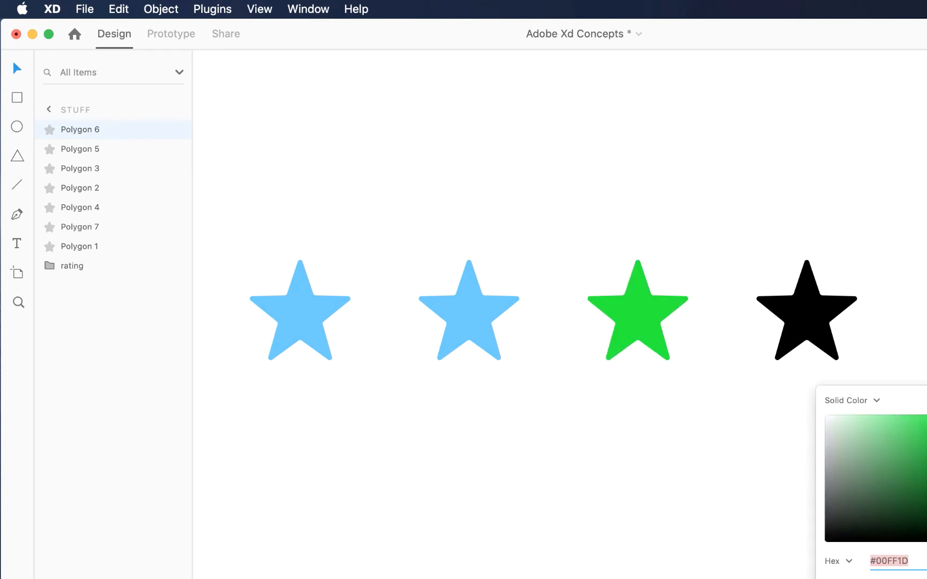
left_click(718, 362)
scroll(718, 363, "right", 3)
scroll(718, 362, "up", 2)
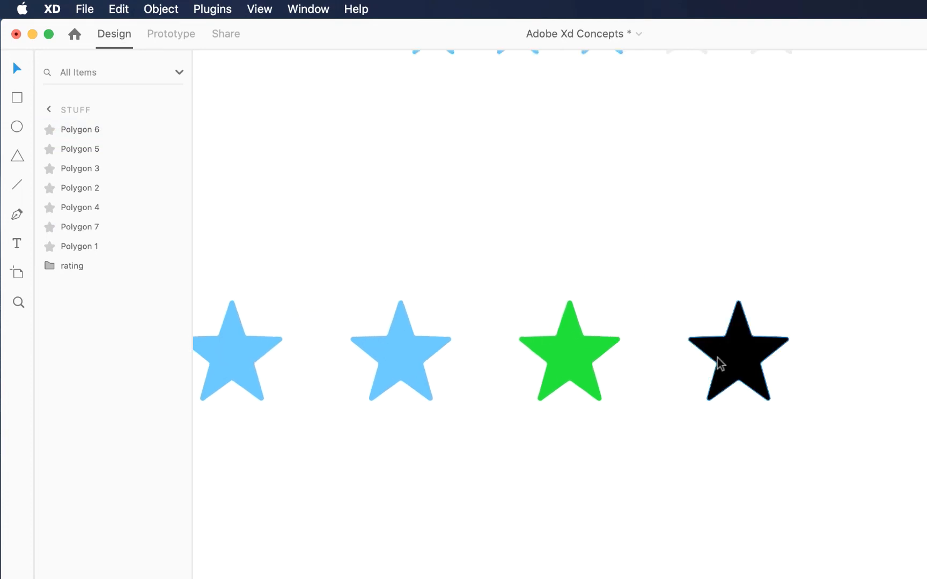
Step: Move the black star behind the green star, slightly offset to the right, at about X 289, Y 199
left_click(733, 374)
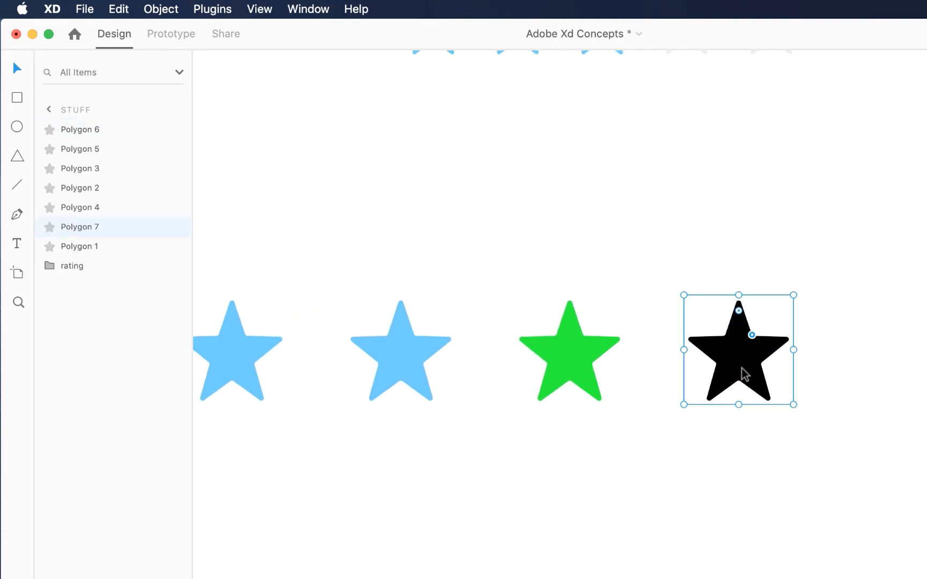
left_click_drag(737, 367, 593, 379)
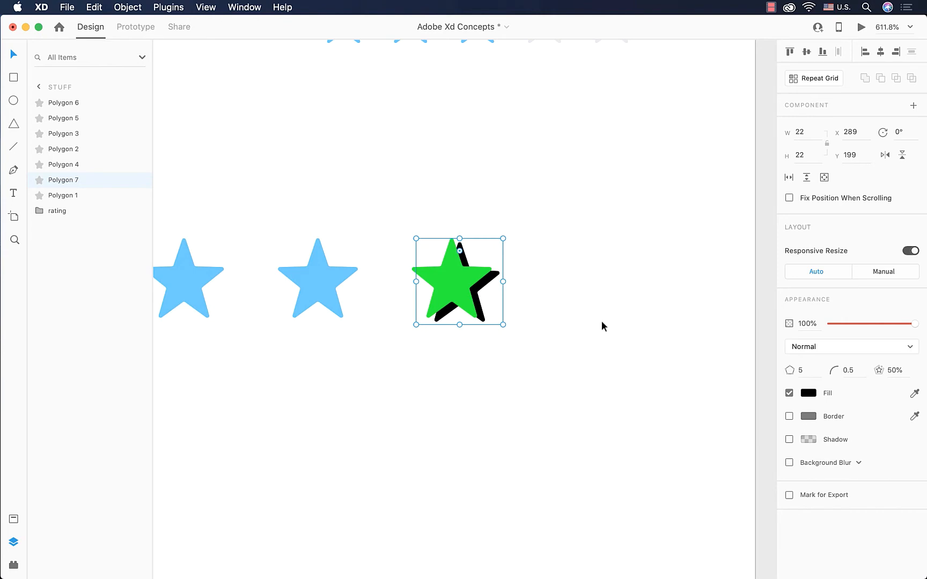
Step: Move the fifth star below the row to about X 218, Y 241 and show its distances to the artboard edges
scroll(389, 290, "down", 2)
scroll(389, 290, "left", 2)
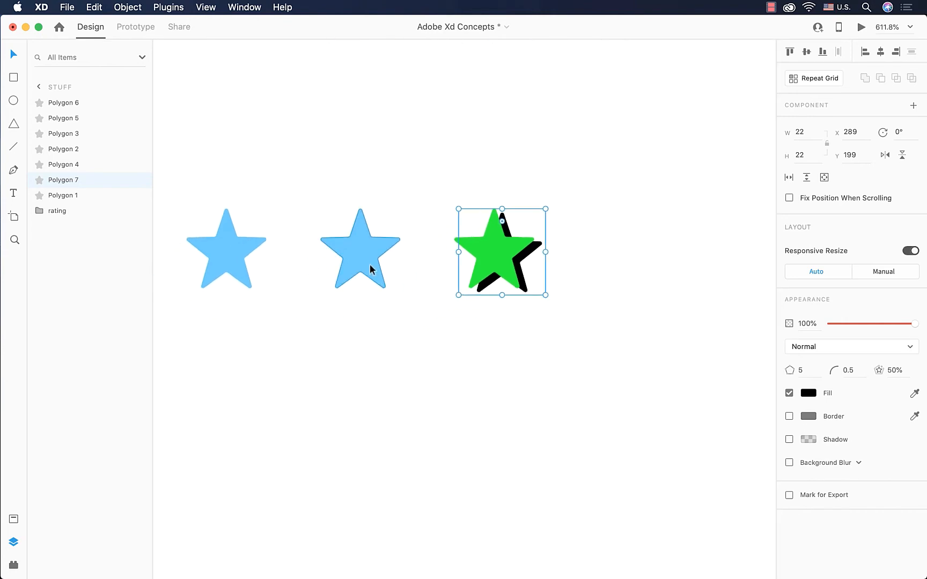
scroll(198, 260, "left", 5)
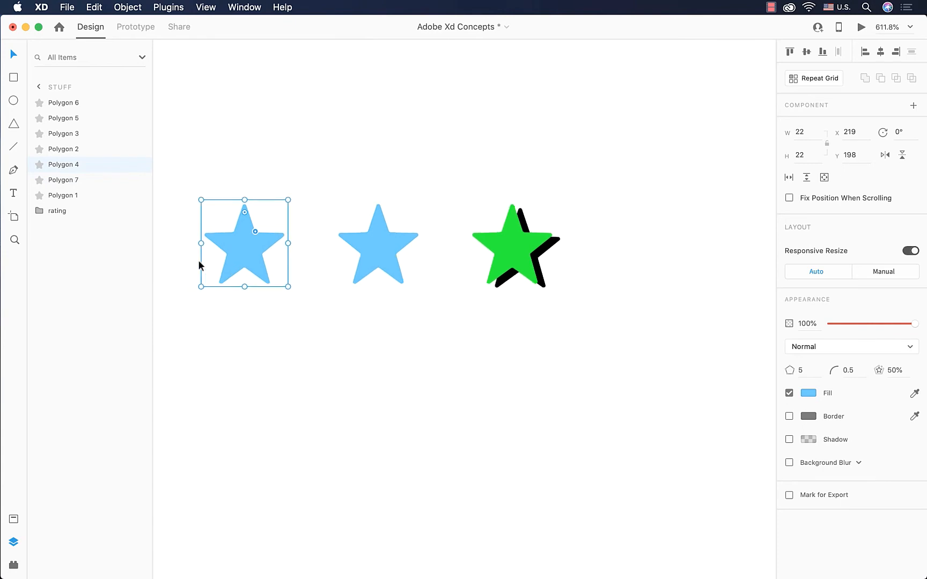
scroll(198, 261, "down", 5)
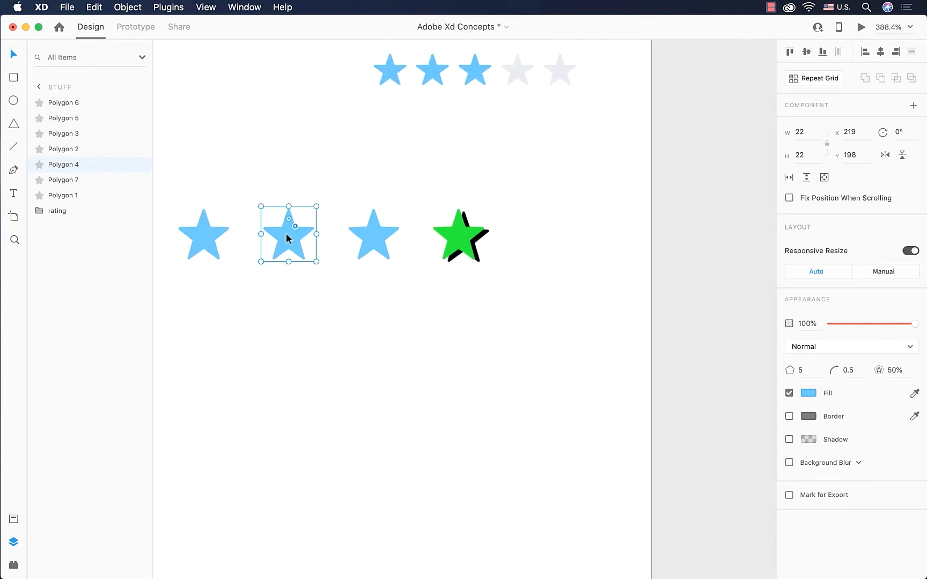
left_click_drag(288, 240, 283, 342)
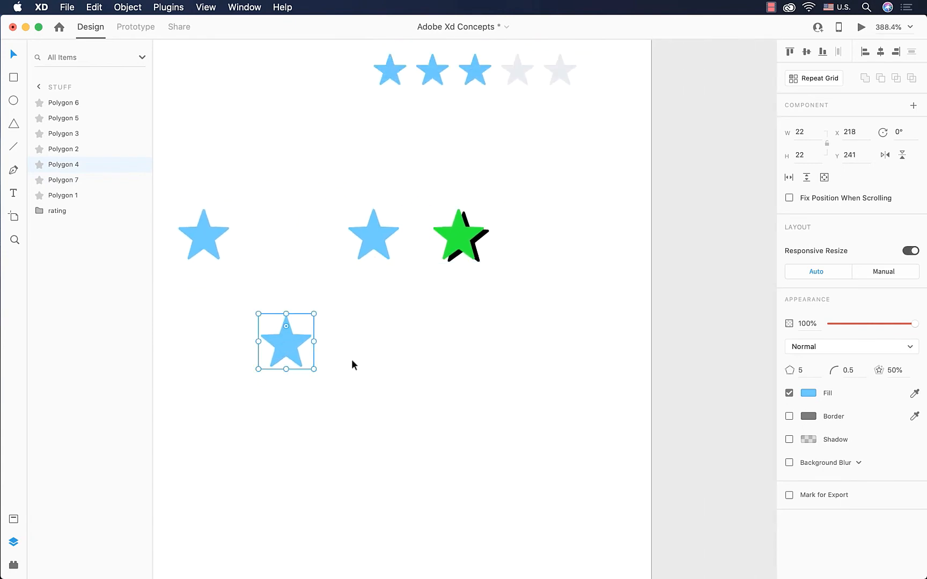
key("alt")
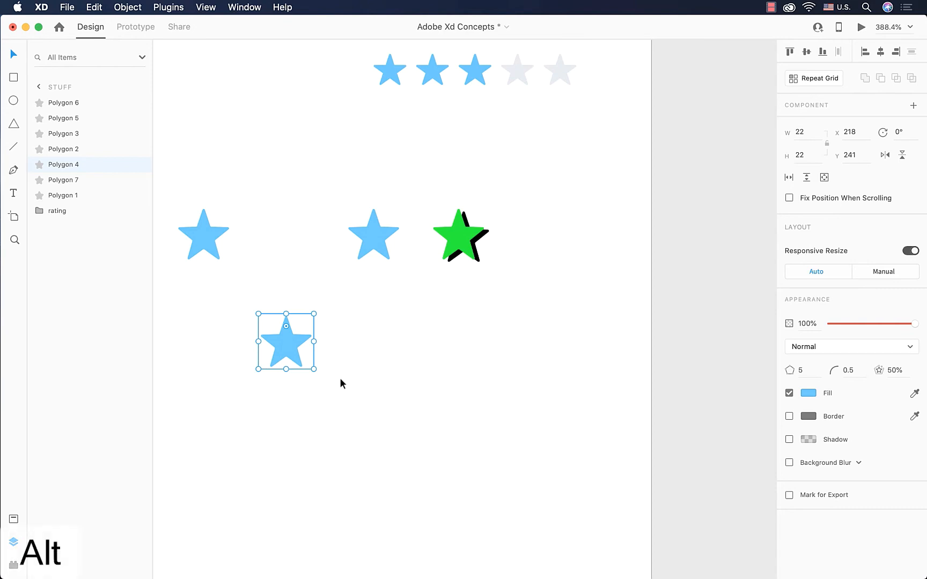
scroll(332, 379, "left", 5)
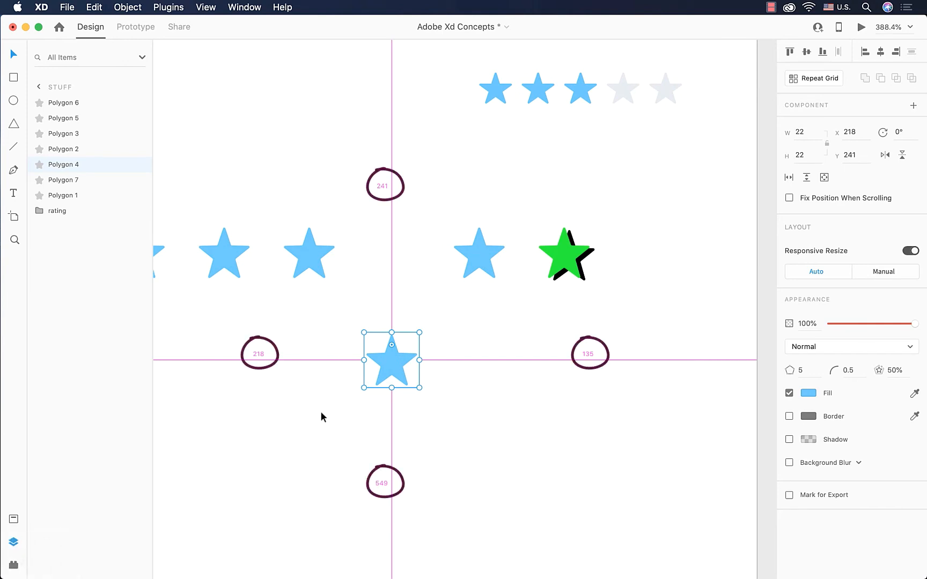
scroll(322, 414, "down", 5)
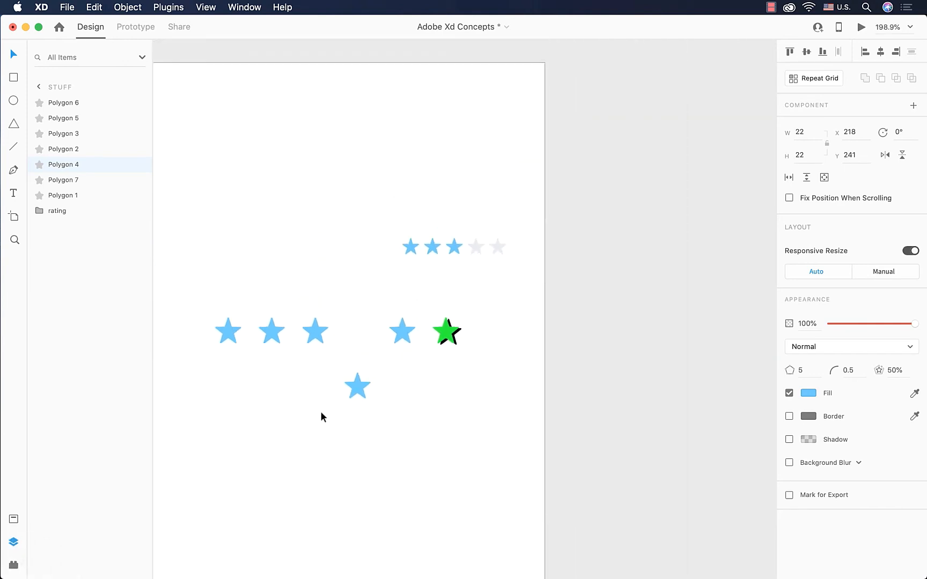
Step: Duplicate the lowered star, placing the copy in the row's empty fifth position at about X 219, Y 199
scroll(322, 412, "left", 5)
key("alt")
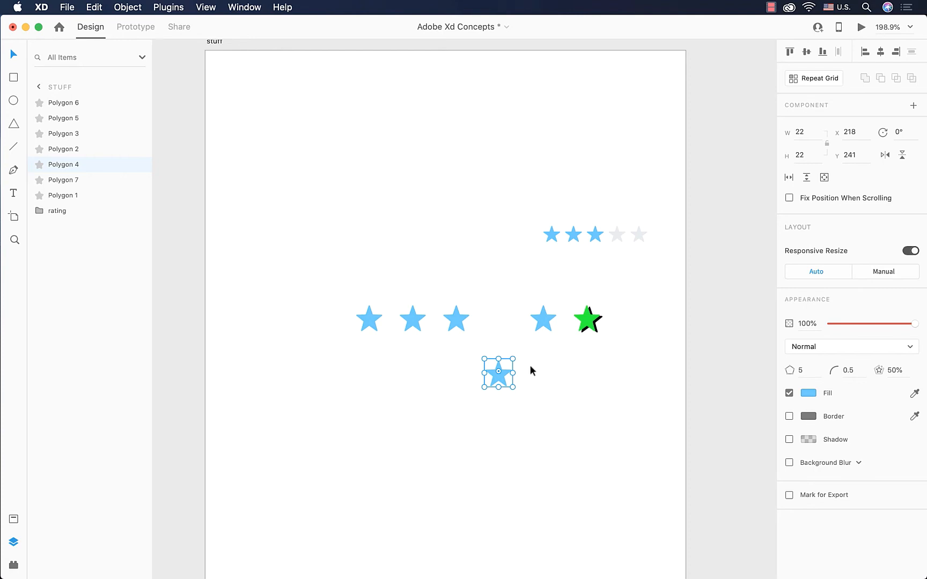
key("alt")
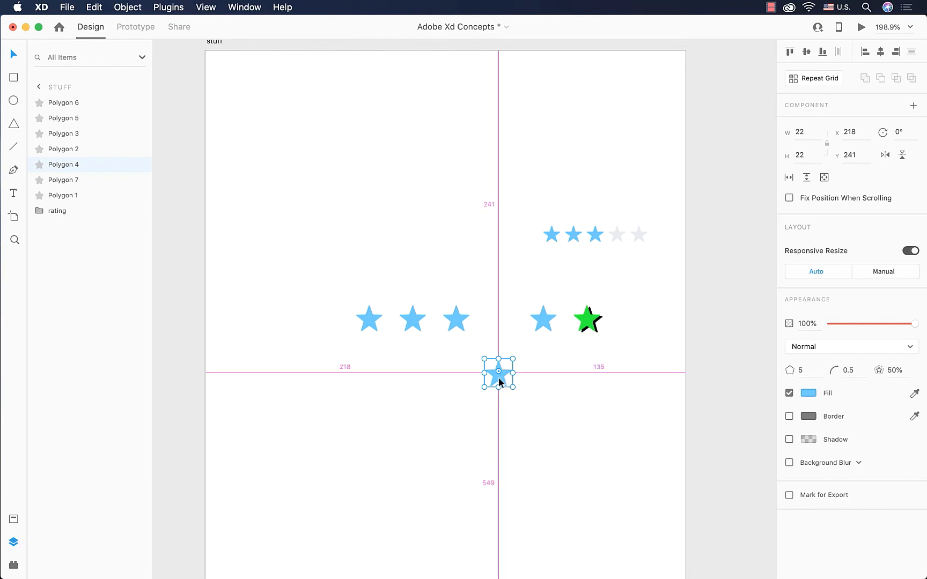
left_click_drag(500, 376, 501, 323)
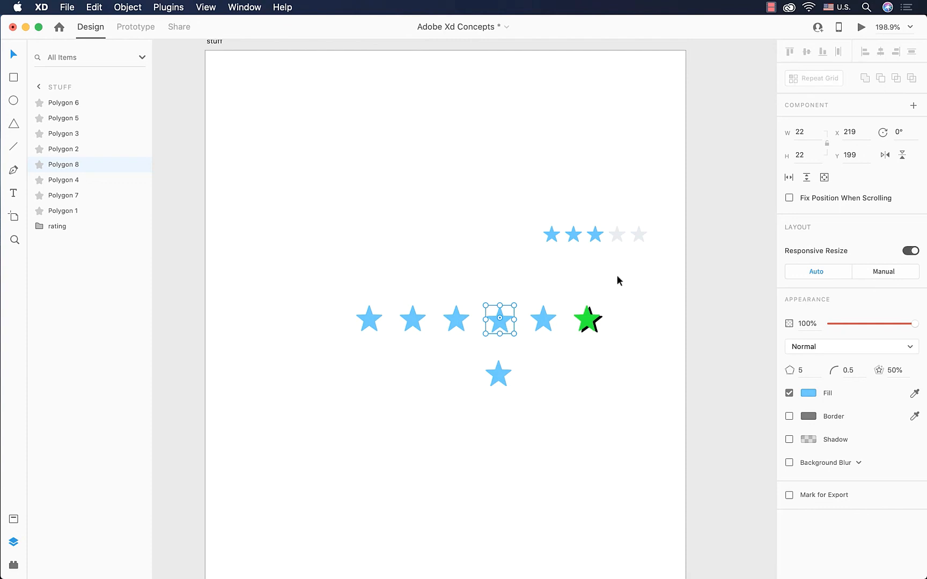
Step: Delete every star except the row's first one and the small rating group, then move the remaining star to about X 79, Y 199
left_click_drag(616, 275, 399, 408)
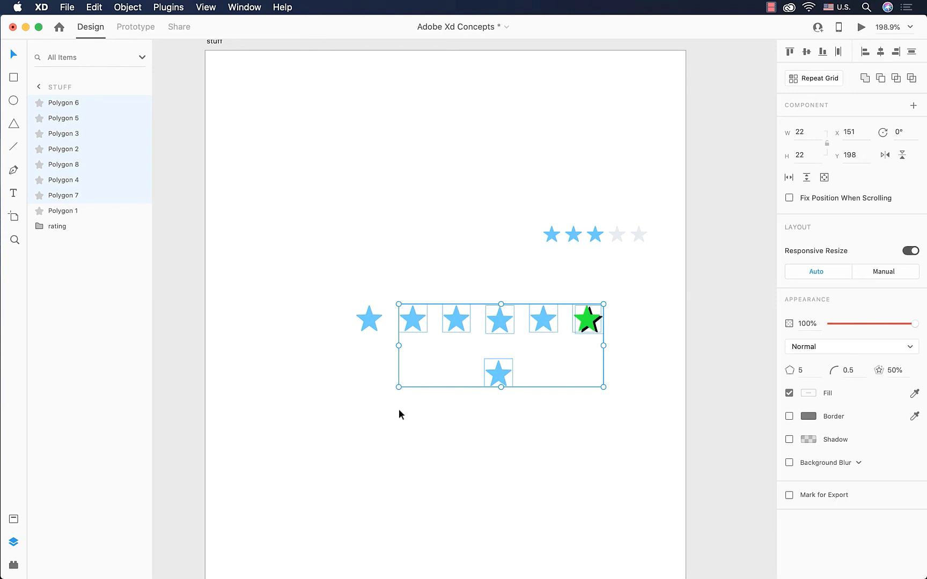
key("Delete")
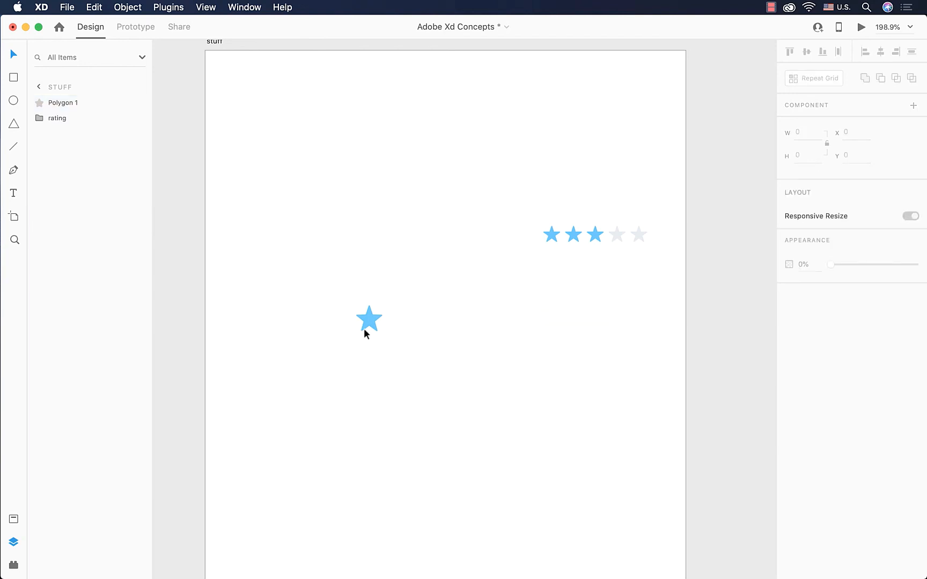
left_click_drag(366, 326, 318, 324)
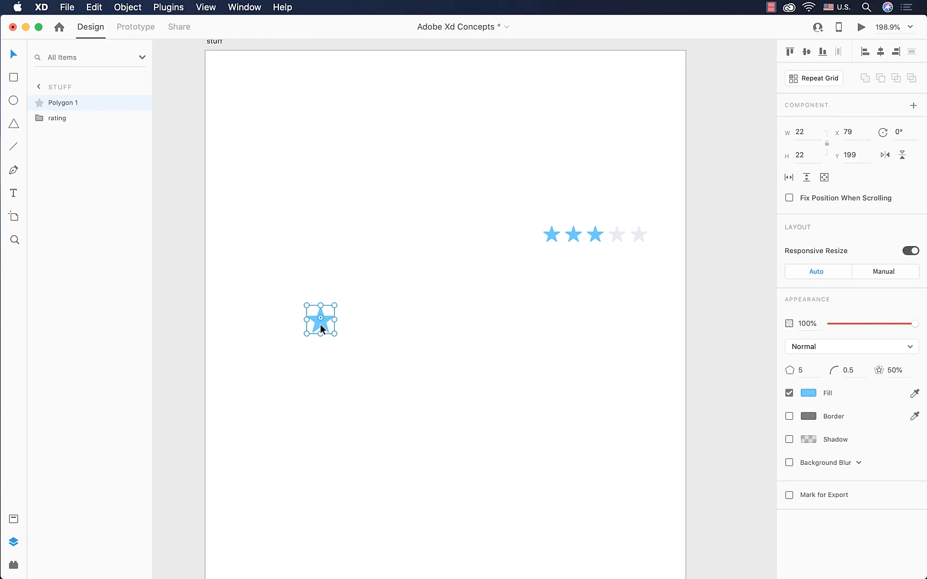
Step: Switch to the stopwatch in Safari, start it, and return to the Adobe XD document
key("ctrl+Right")
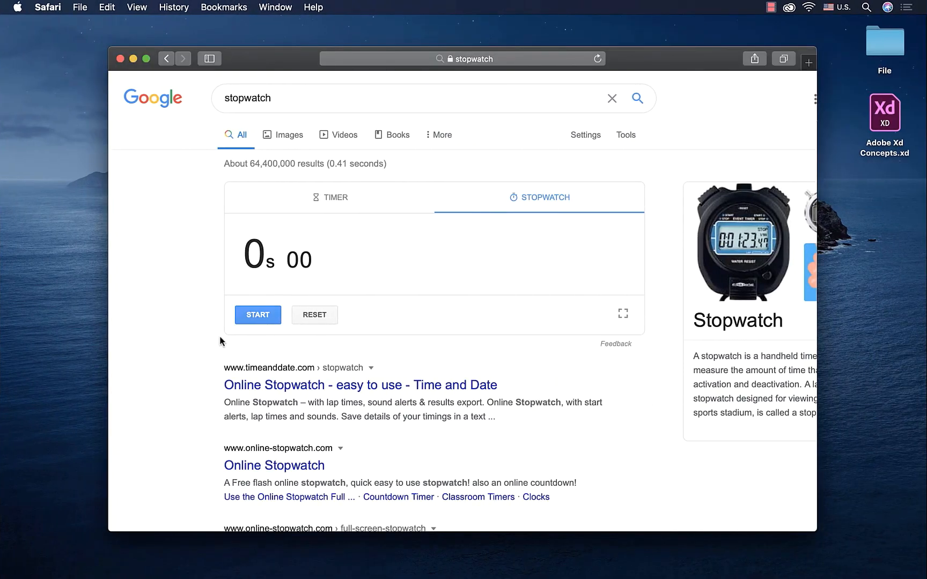
left_click(257, 321)
key("ctrl+Left")
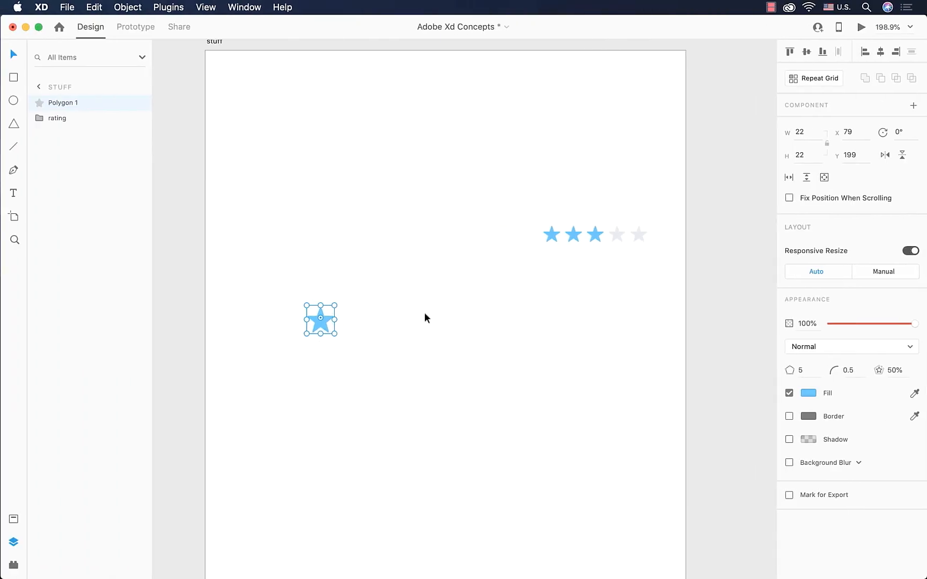
Step: Duplicate the star four times to form an evenly spaced horizontal row of five stars
key("super+d")
left_click_drag(313, 331, 459, 323)
key("super+d")
key("super+d")
key("super+d")
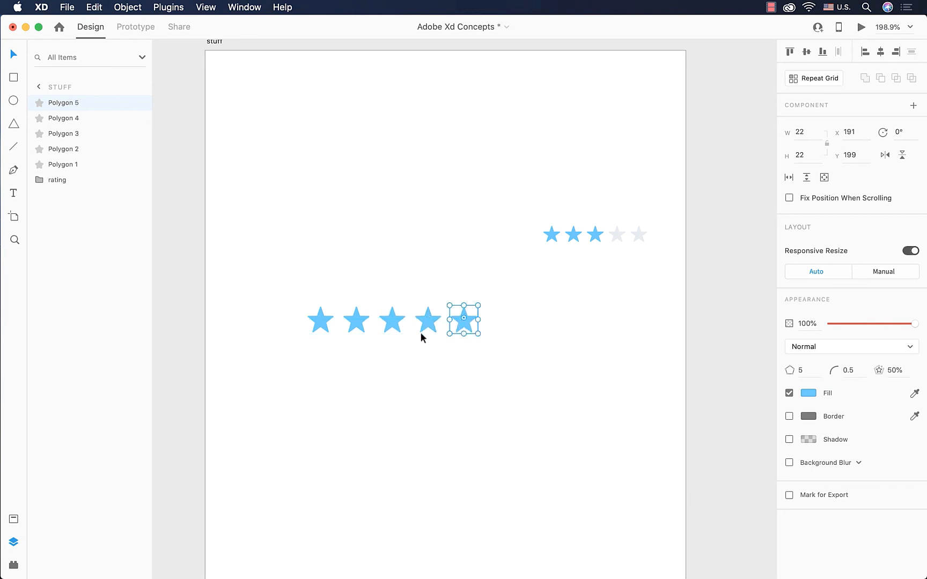
Step: Nudge the second star toward the first to X 104, leaving a gap of 3 between them
scroll(323, 363, "up", 5)
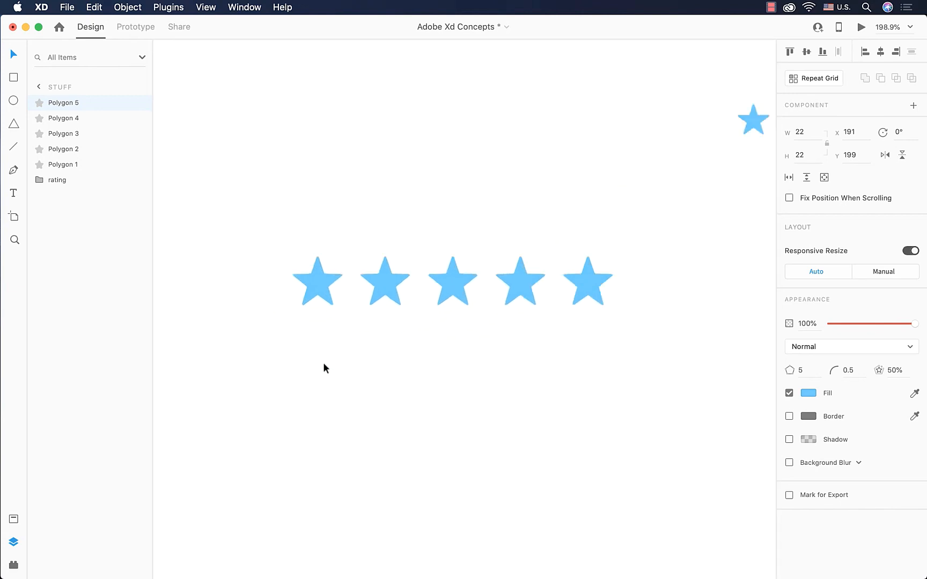
left_click(399, 262)
key("Left")
key("Left")
key("Left")
key("Left")
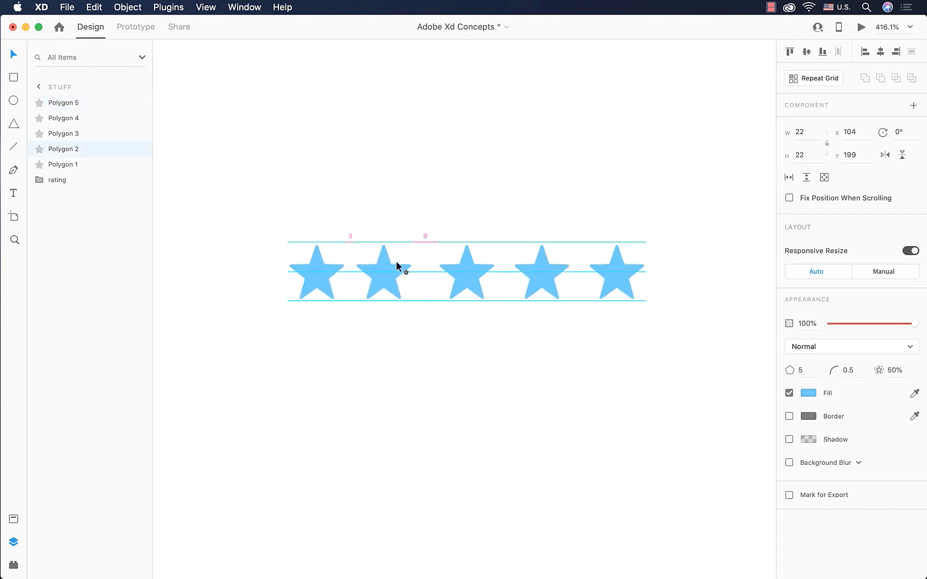
key("Right")
Step: Nudge the third star toward the second to X 129, leaving a gap of 3
left_click(465, 282)
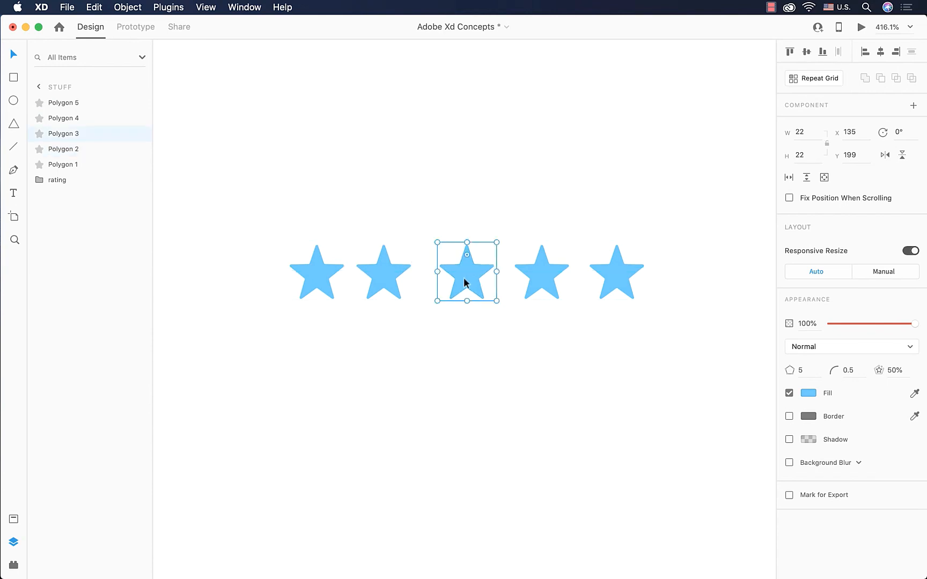
key("Left")
key("Left")
key("Left")
key("Left")
key("Left")
key("Left")
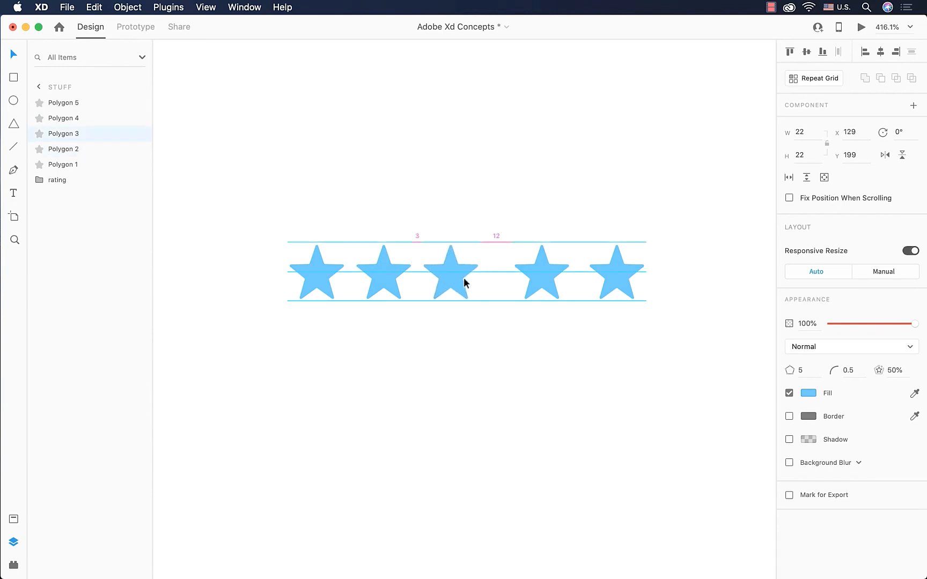
Step: Nudge the fourth star to X 154 and move the fifth star beside it, matching the row's narrow spacing
left_click(537, 273)
key("Left")
key("Left")
key("Left")
key("Left")
key("Left")
key("Left")
key("Left")
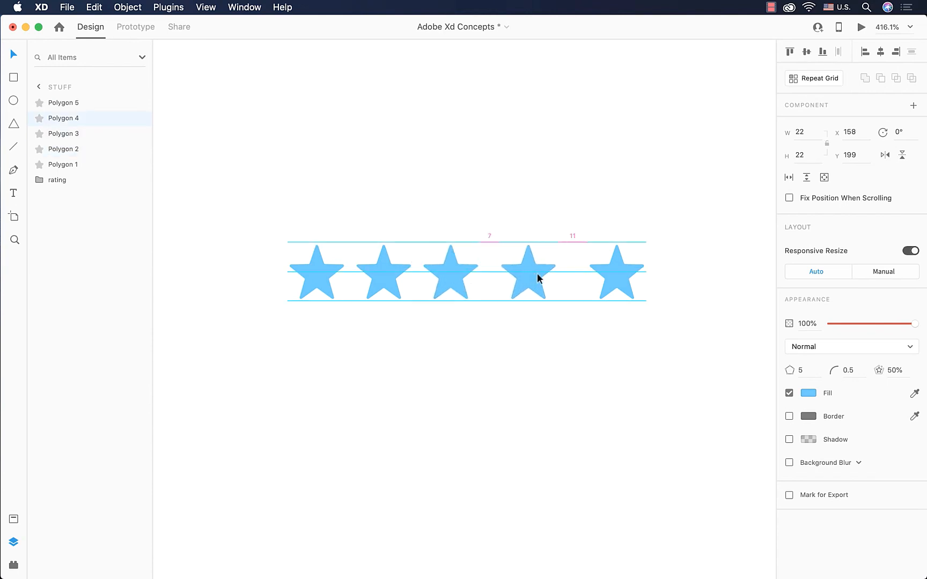
key("Left")
key("Left")
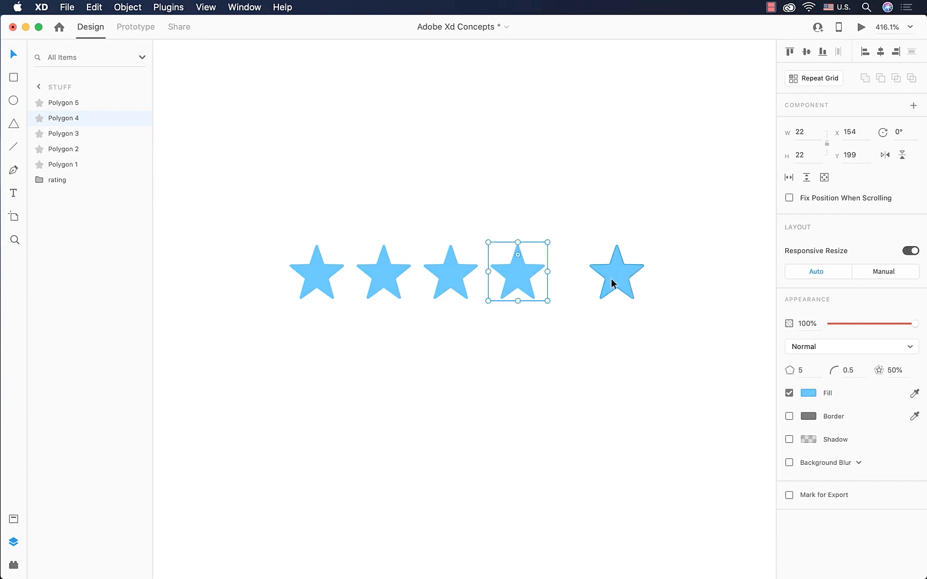
left_click_drag(611, 278, 539, 311)
Step: Fill the fourth and fifth stars with the light gray sampled from the last star of the small rating row
scroll(580, 277, "down", 3)
scroll(538, 311, "right", 5)
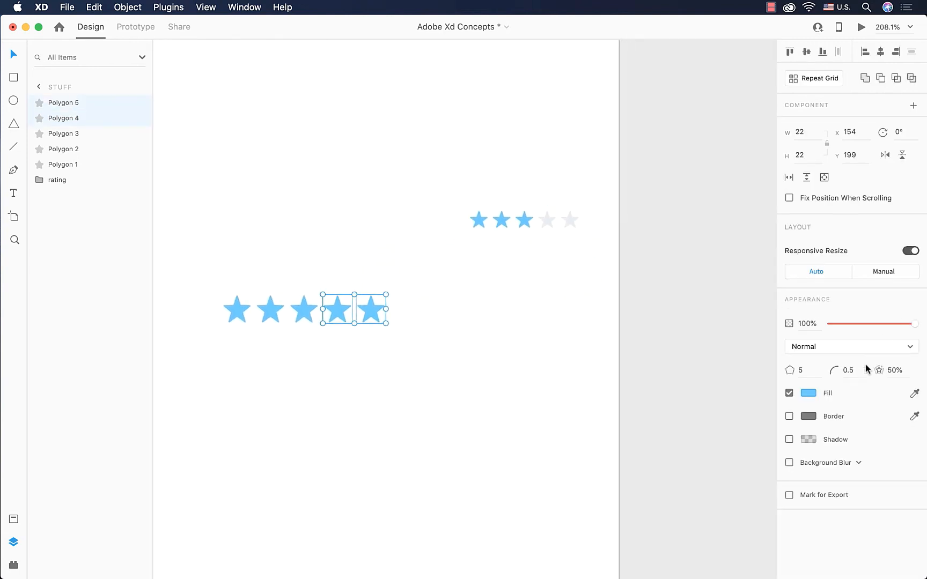
left_click(915, 394)
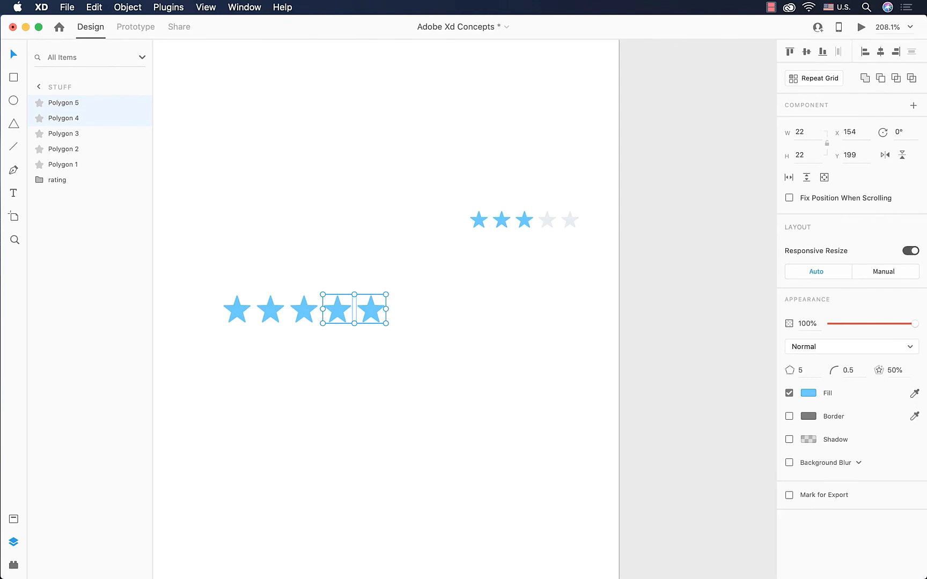
left_click(570, 221)
Step: Switch to the stopwatch in Safari, stop it, and return to the Adobe XD document
key("ctrl+Right")
left_click(266, 316)
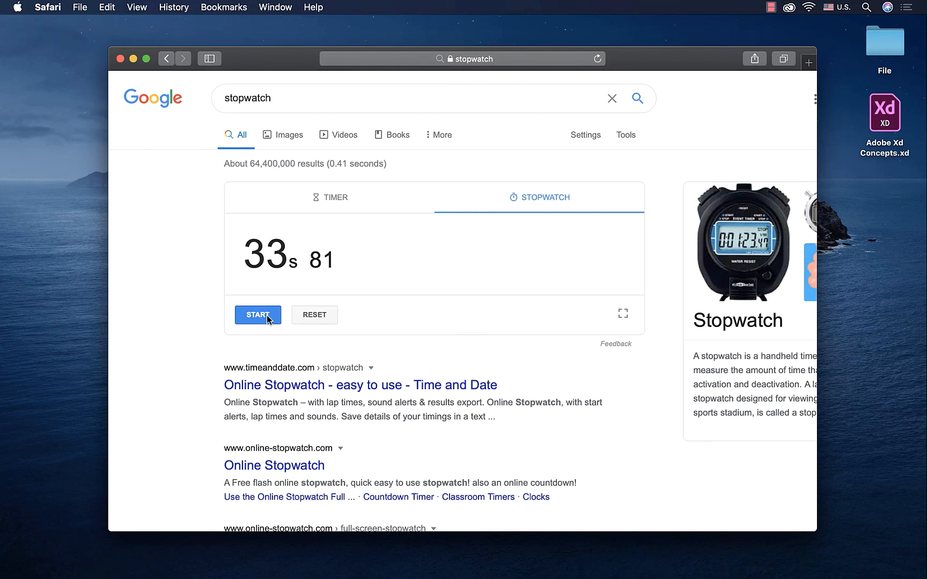
key("ctrl+Left")
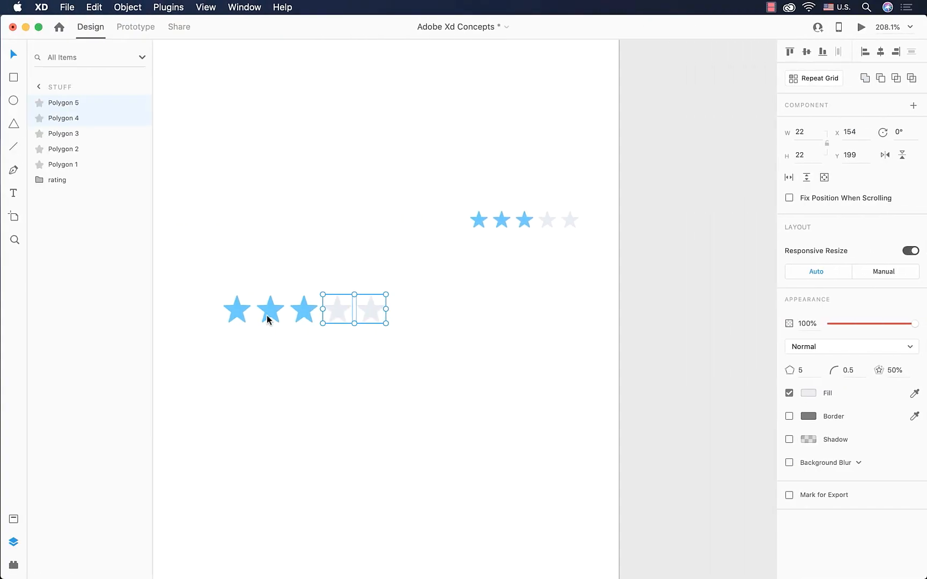